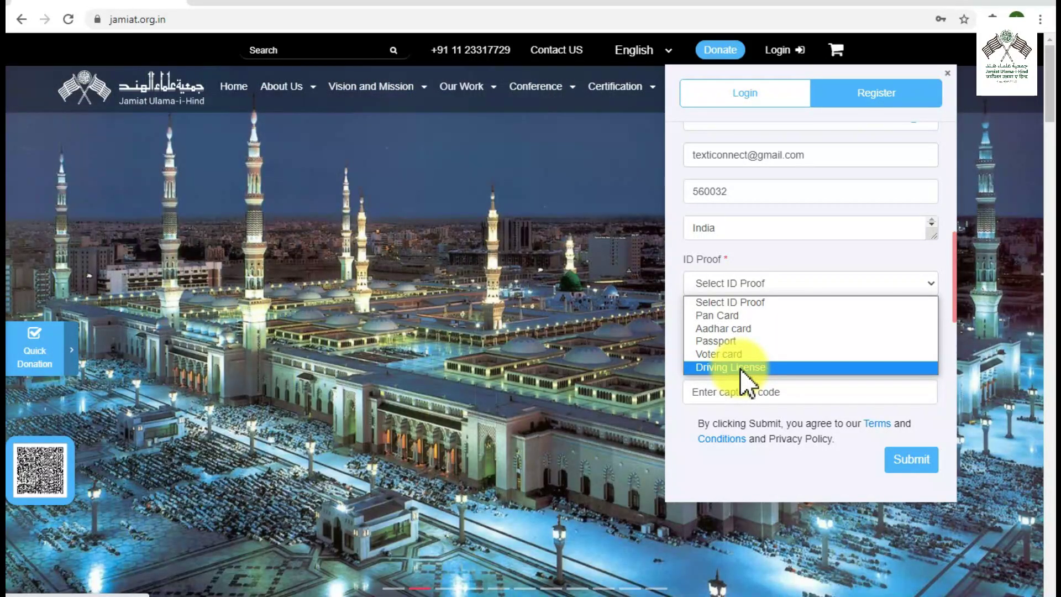
# Choose Aadhar card as the ID proof in the registration form and attach the file 44h1uWhwLW.jpg
pyautogui.click(752, 328)
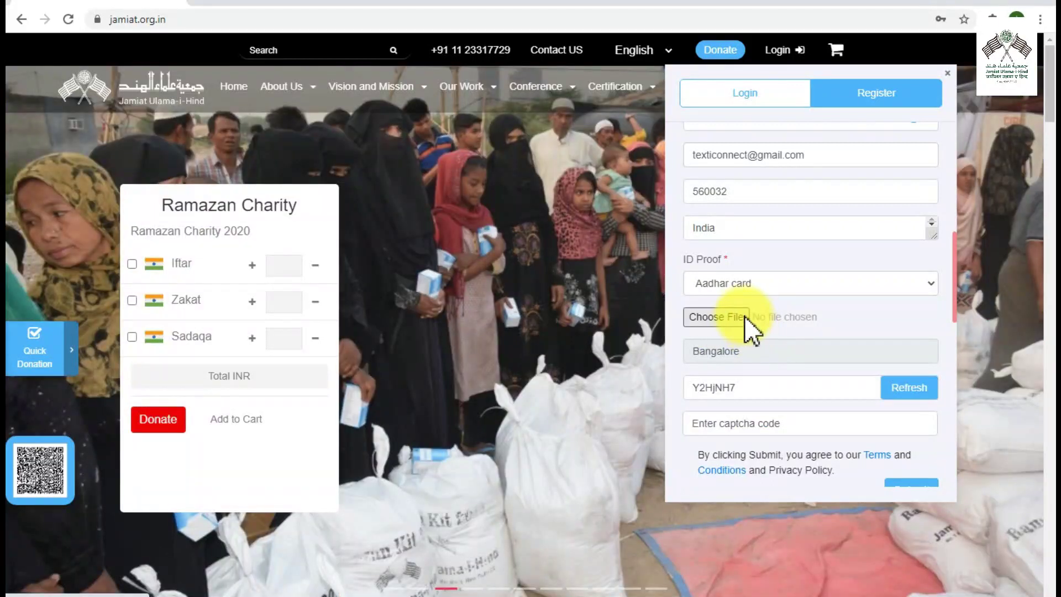
pyautogui.click(740, 320)
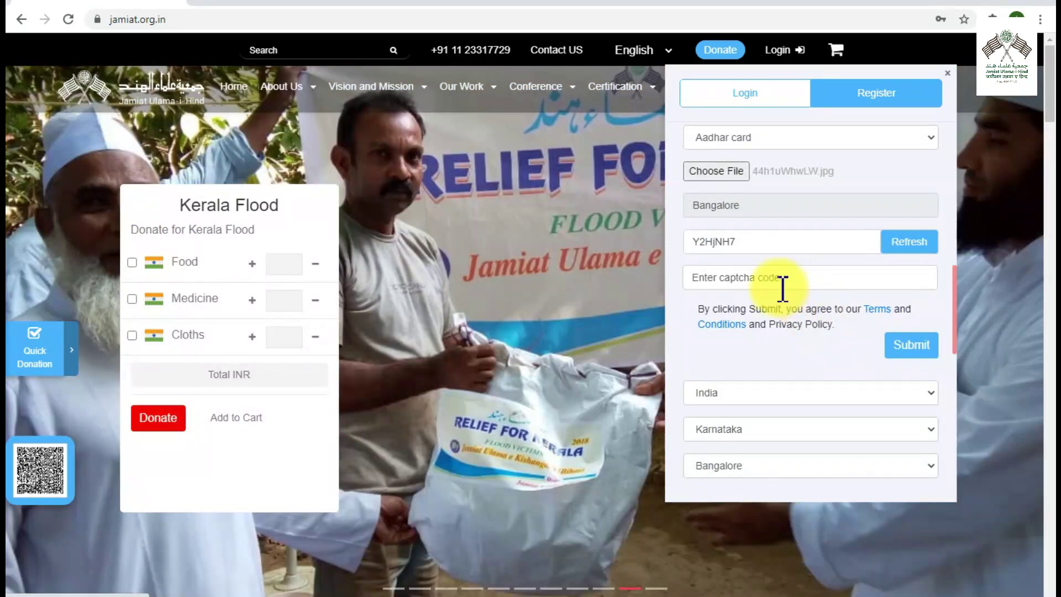
# Enter the displayed captcha code, review the completed registration details and submit the Associate registration
pyautogui.click(792, 275)
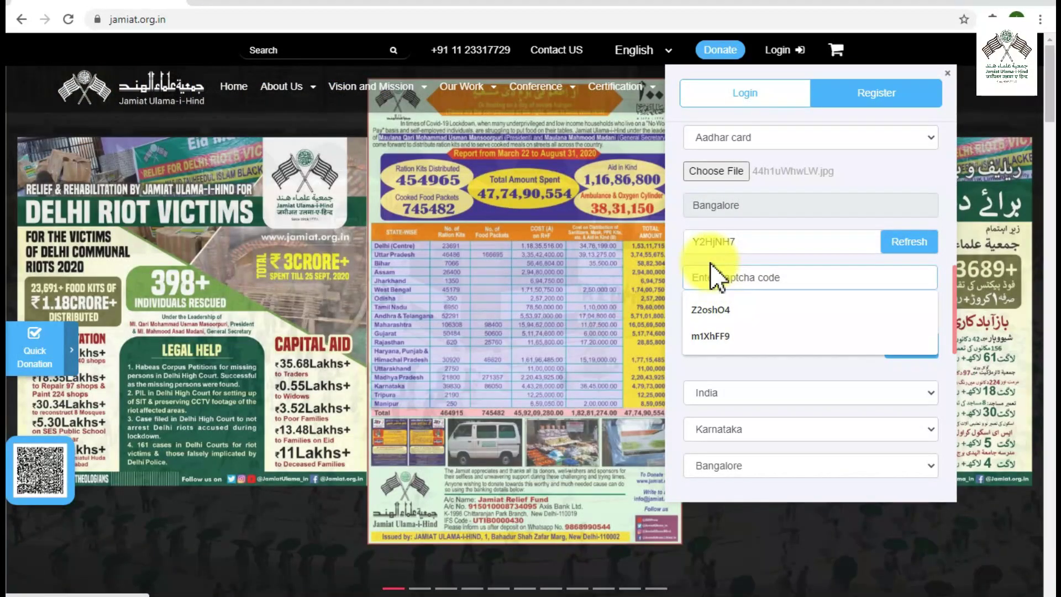
pyautogui.write('Y2H')
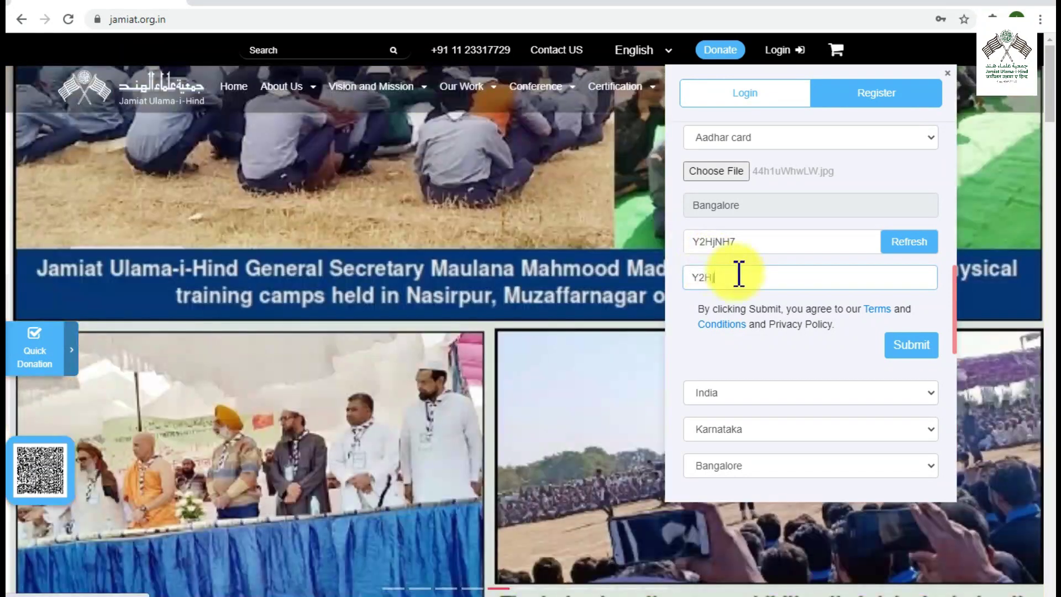
pyautogui.write('jNH7')
pyautogui.scroll(5, 692, 325)
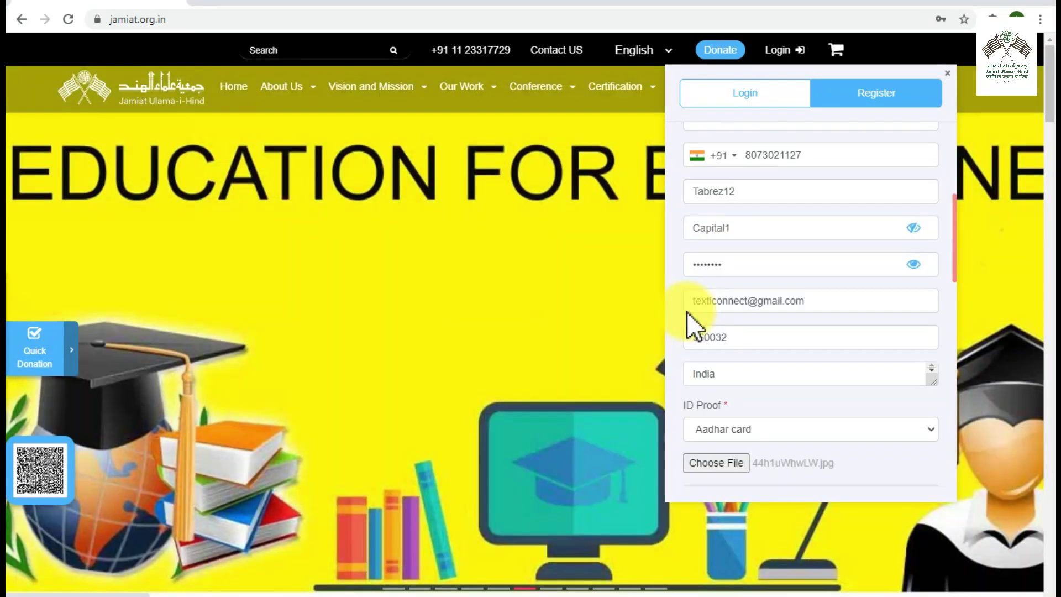
pyautogui.scroll(3, 692, 326)
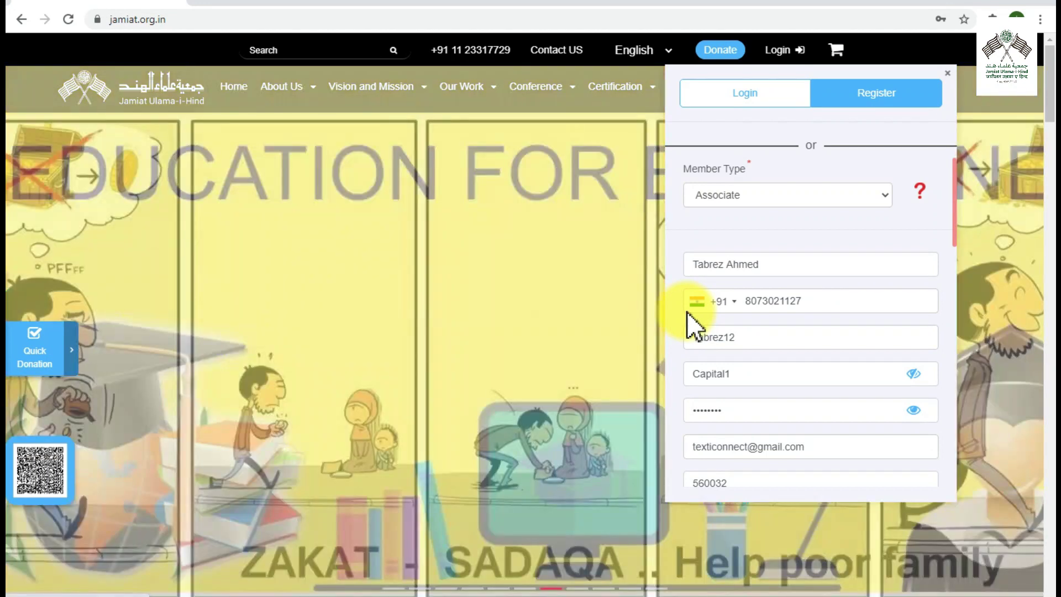
pyautogui.scroll(-8, 689, 326)
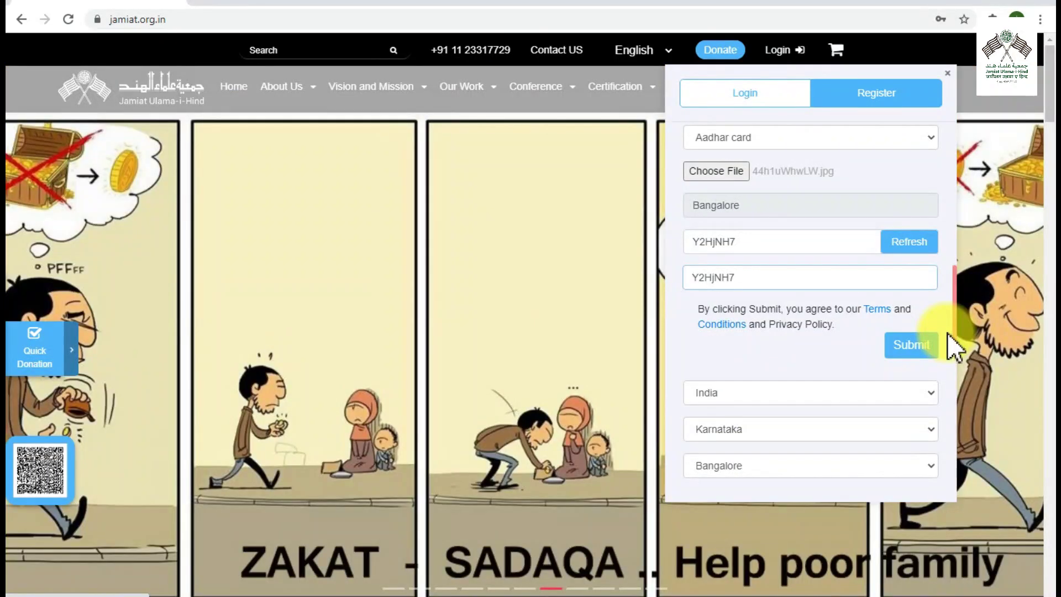
pyautogui.click(933, 355)
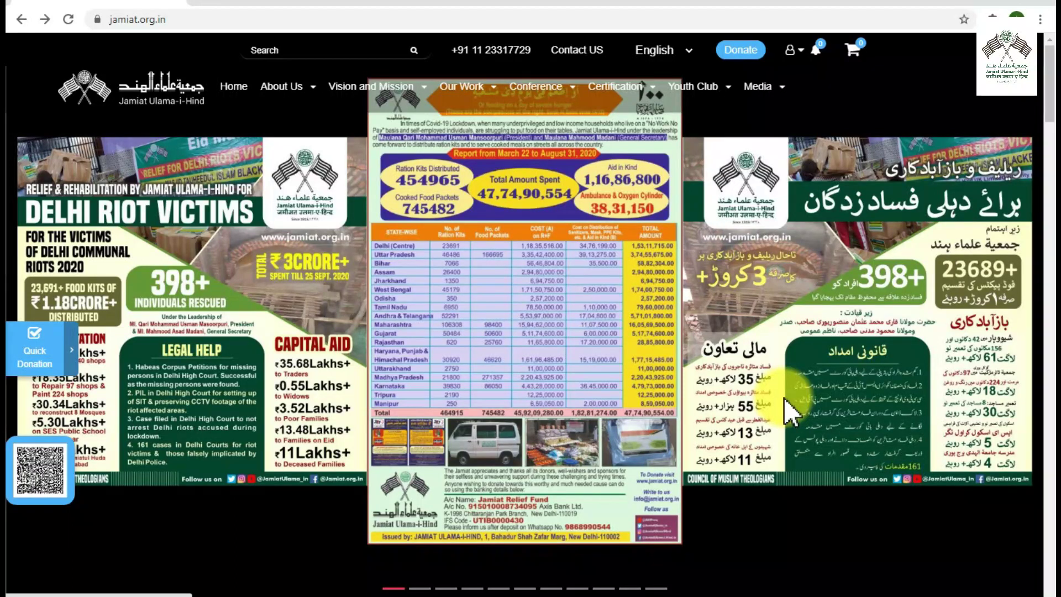
# Open the account's profile for editing and start the membership upgrade form
pyautogui.click(800, 53)
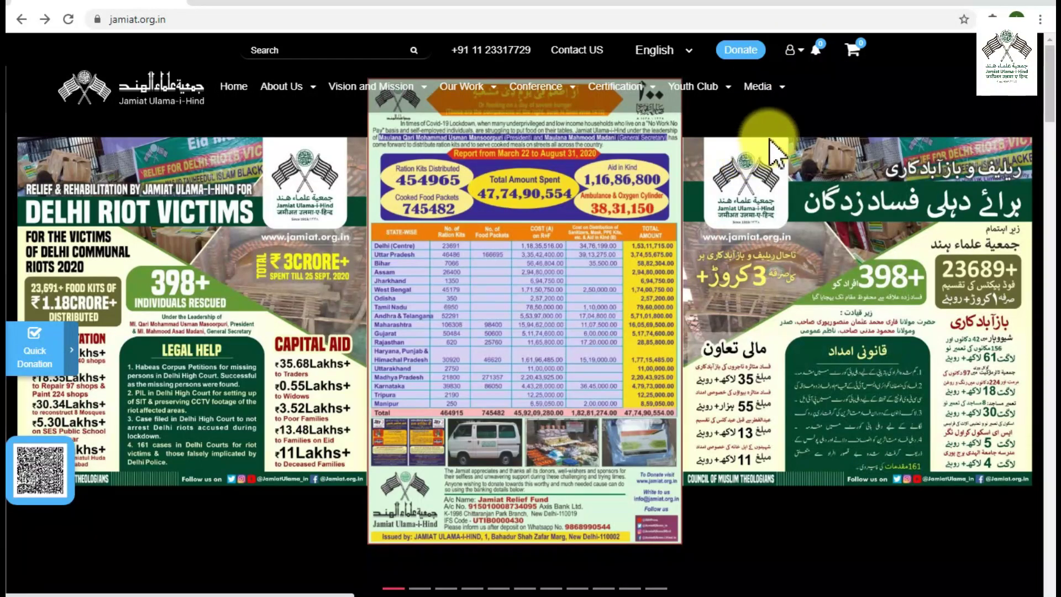
pyautogui.moveTo(794, 58)
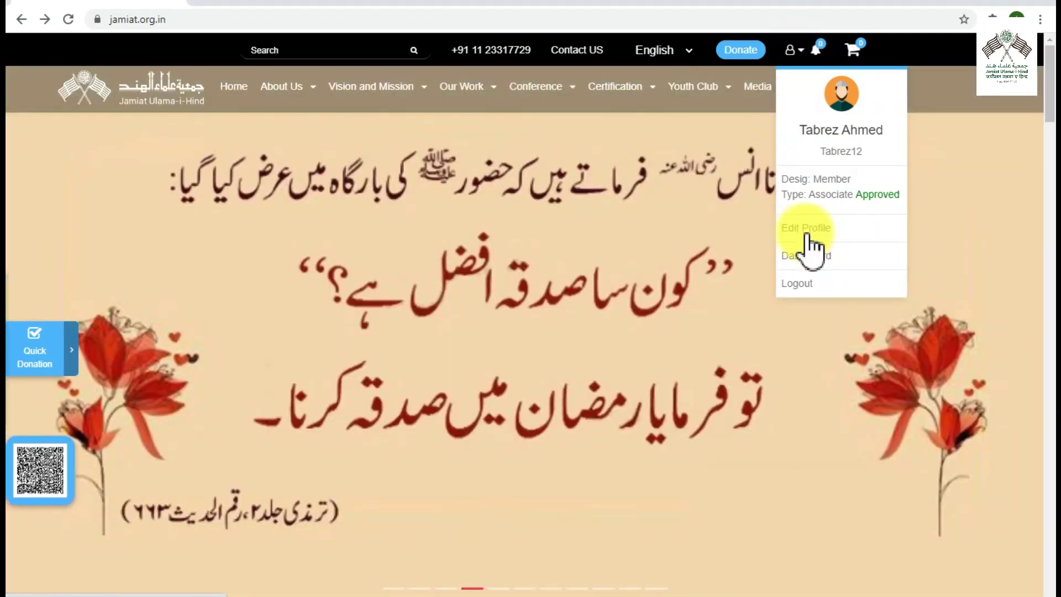
pyautogui.click(806, 235)
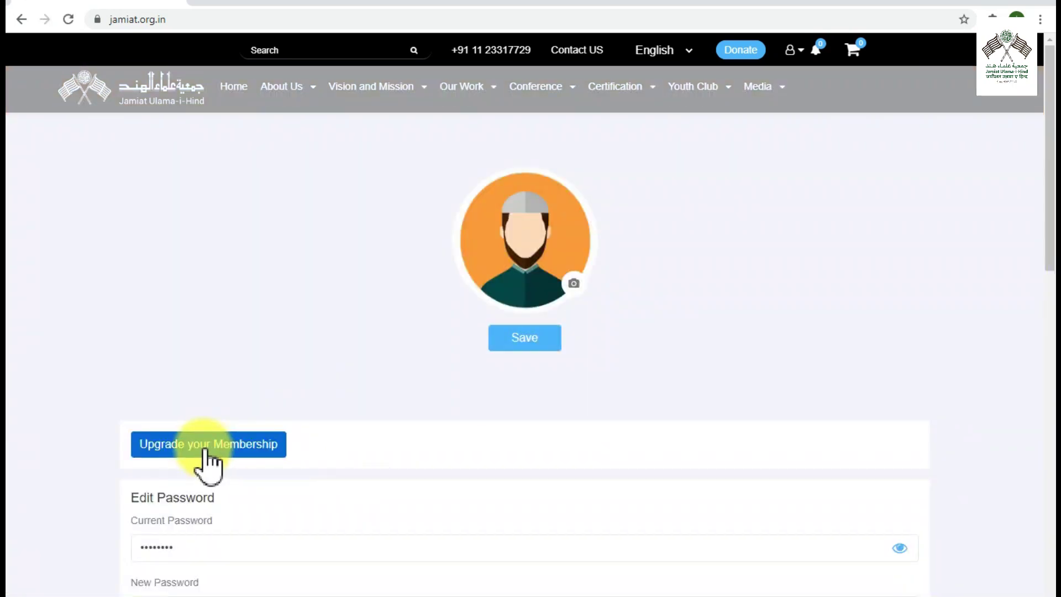
pyautogui.click(205, 449)
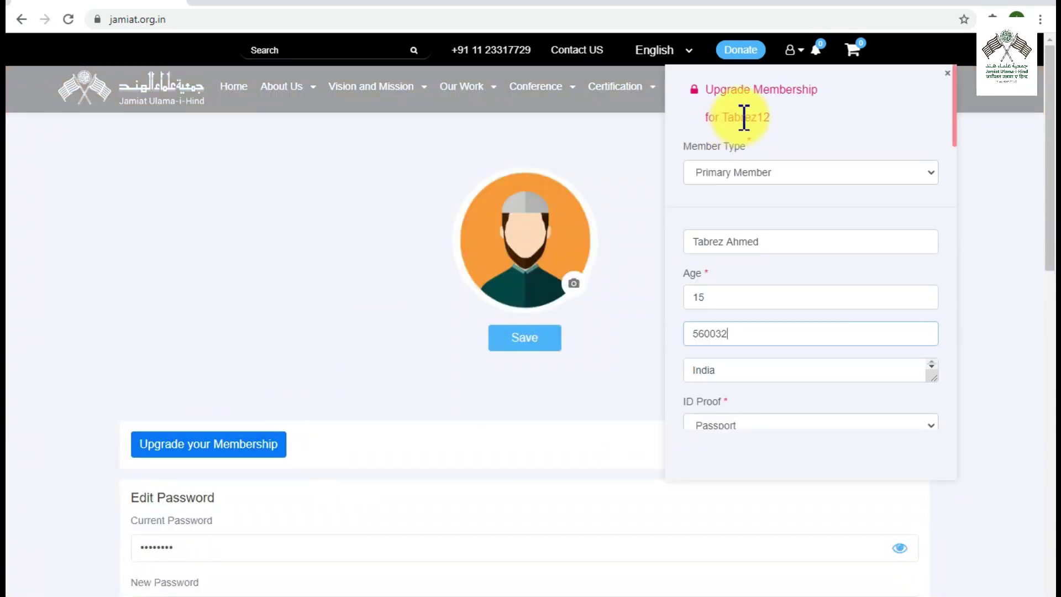
# Set the age to 25 and the ID proof to Aadhar card in the Primary Member upgrade form
pyautogui.click(742, 297)
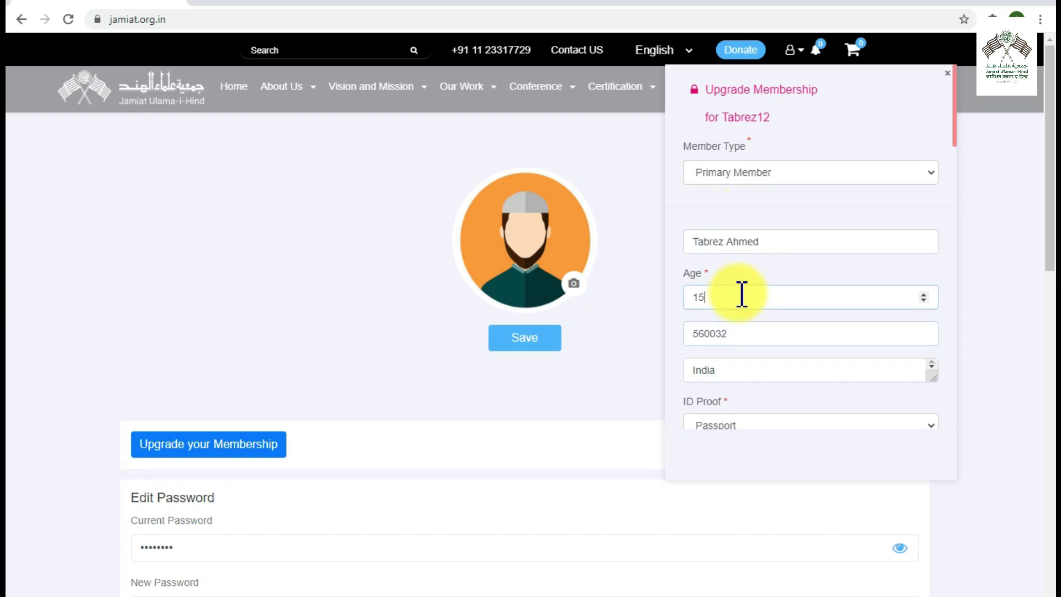
pyautogui.press('BackSpace')
pyautogui.press('BackSpace')
pyautogui.write('25')
pyautogui.scroll(-3, 701, 372)
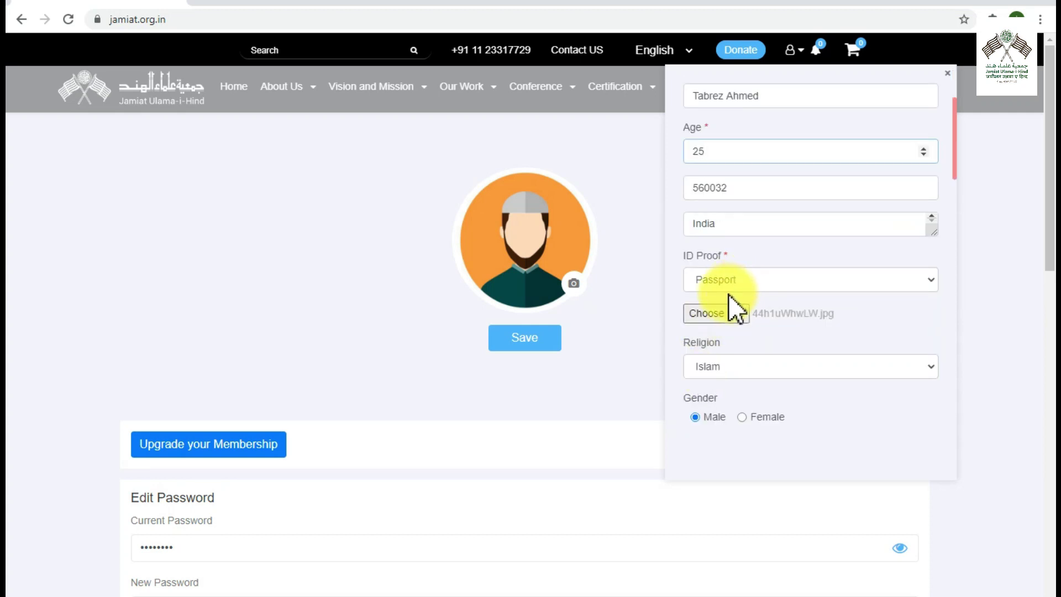
pyautogui.click(728, 282)
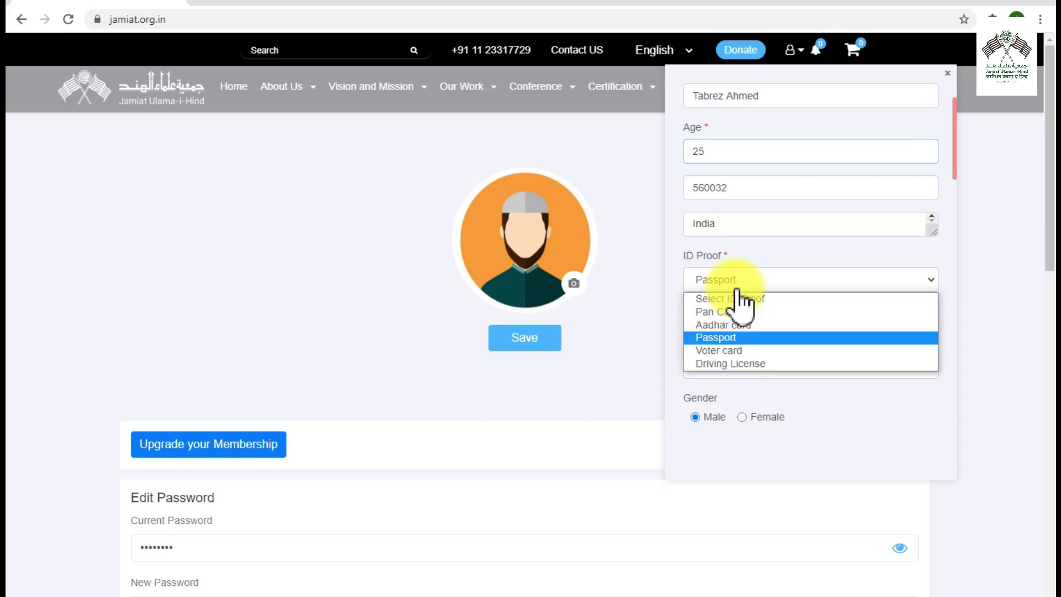
pyautogui.click(724, 325)
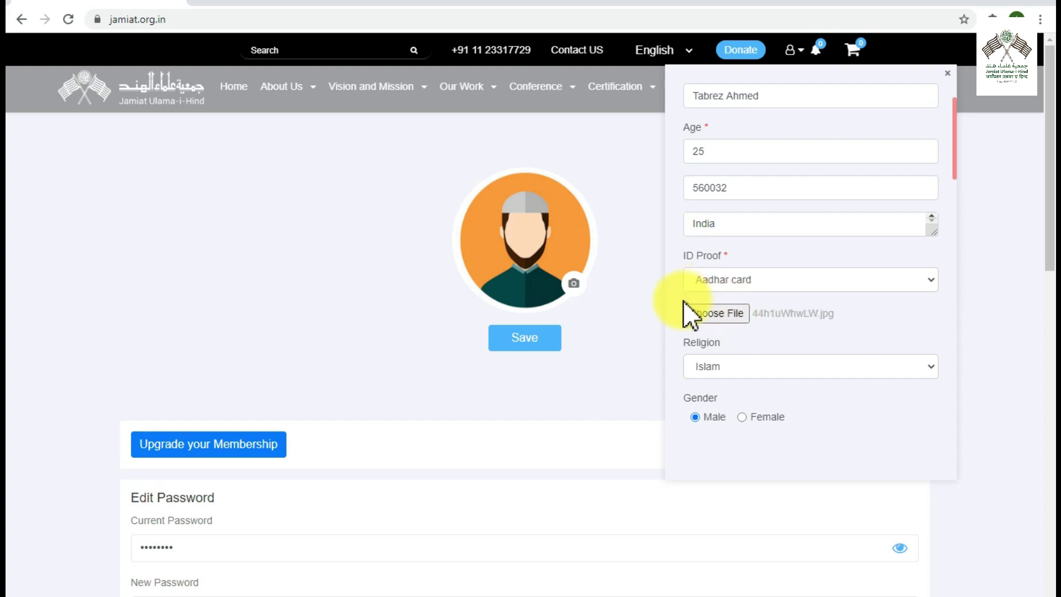
# Set the qualification to Madrasa Graduate (Aalim) and the profession to Principal / Rector / Mohtamim
pyautogui.scroll(-5, 688, 309)
pyautogui.click(745, 279)
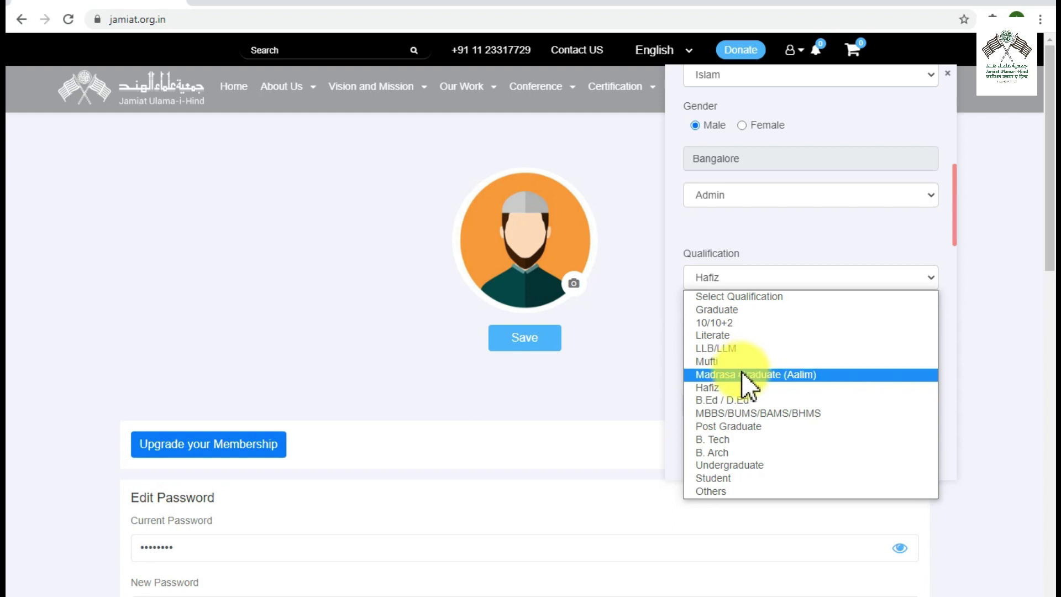
pyautogui.click(849, 376)
pyautogui.click(798, 334)
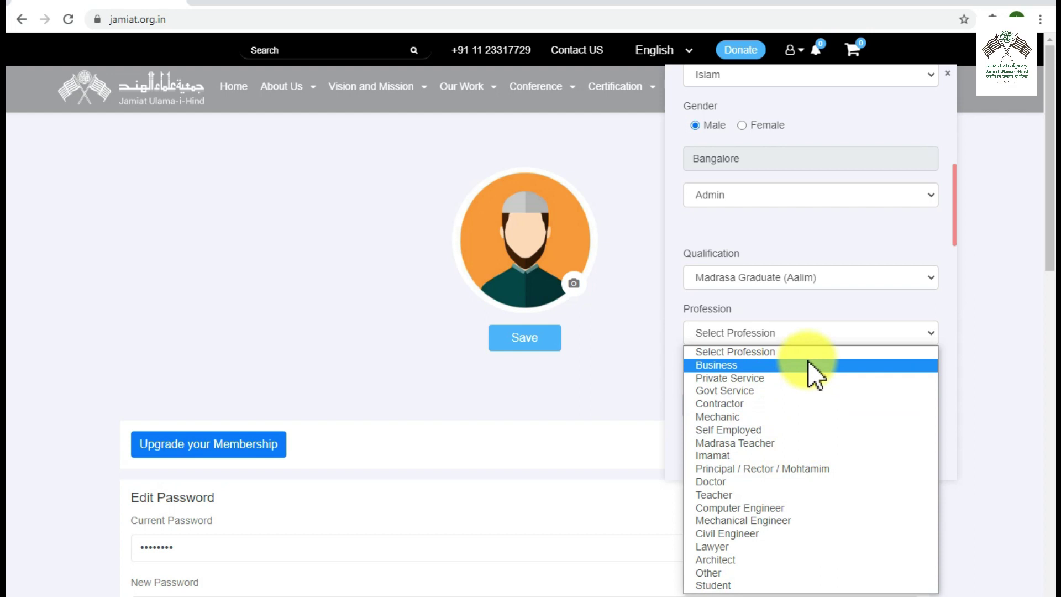
pyautogui.click(850, 470)
# Fill in the captcha code of the membership upgrade form as displayed above its field
pyautogui.click(784, 407)
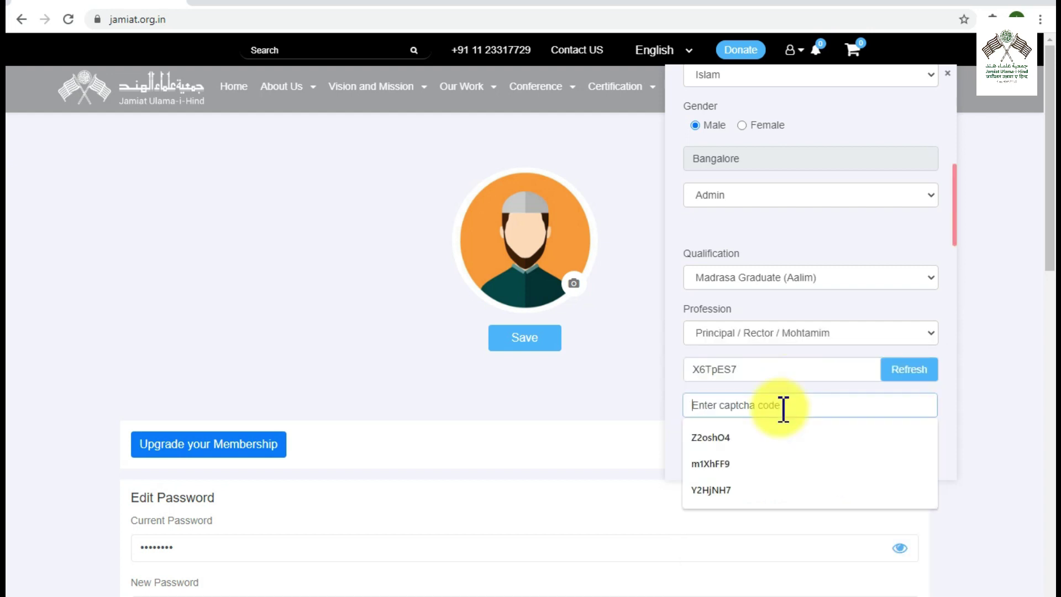
pyautogui.doubleClick(713, 370)
pyautogui.click(762, 409)
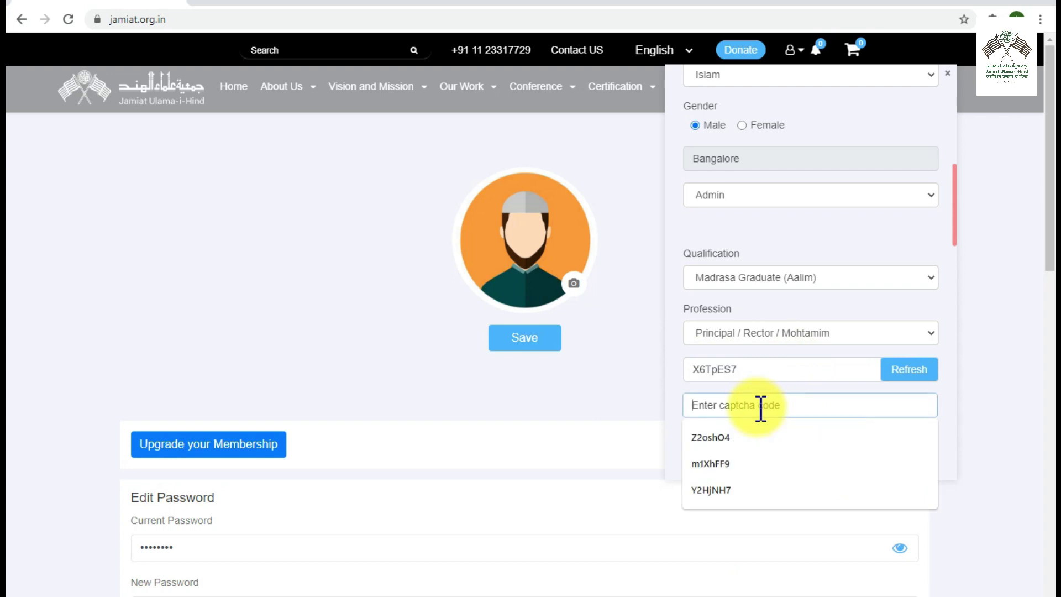
pyautogui.write('X')
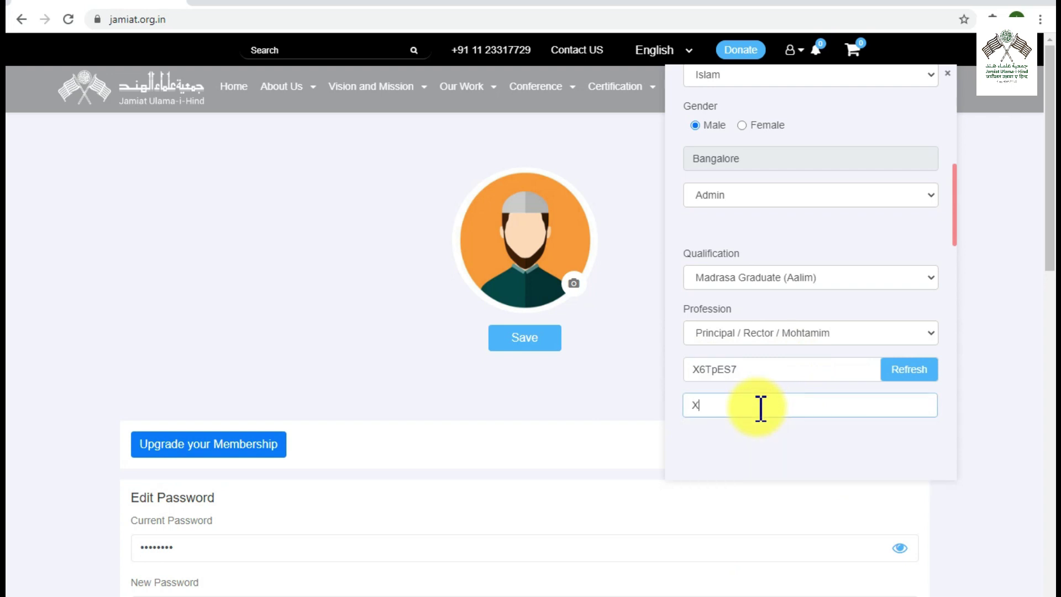
pyautogui.write('6TpES7')
# Review all entries of the membership upgrade form from member type to location, and submit it
pyautogui.scroll(-5, 761, 409)
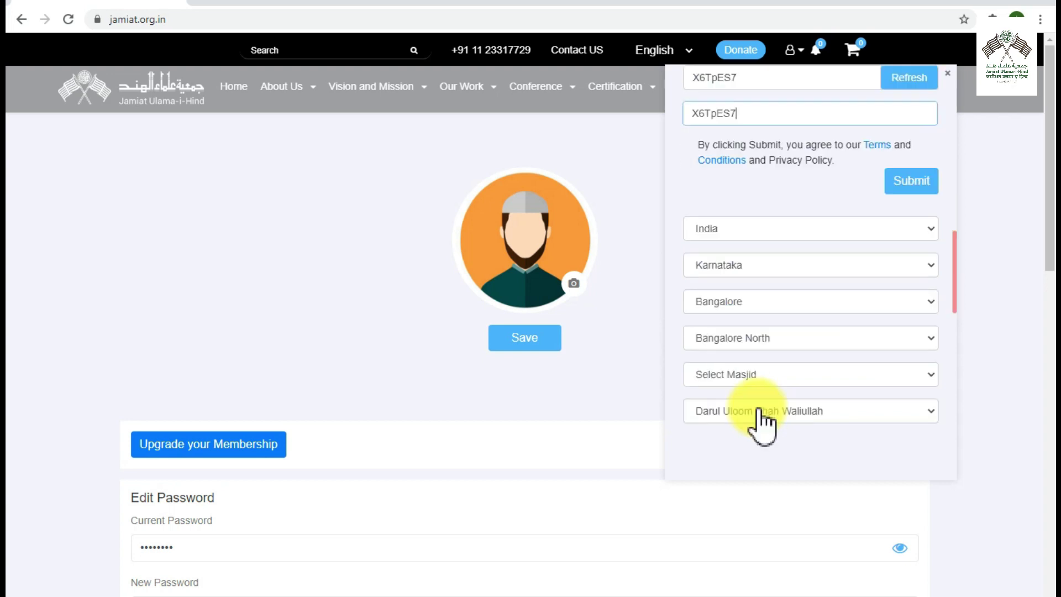
pyautogui.scroll(10, 713, 257)
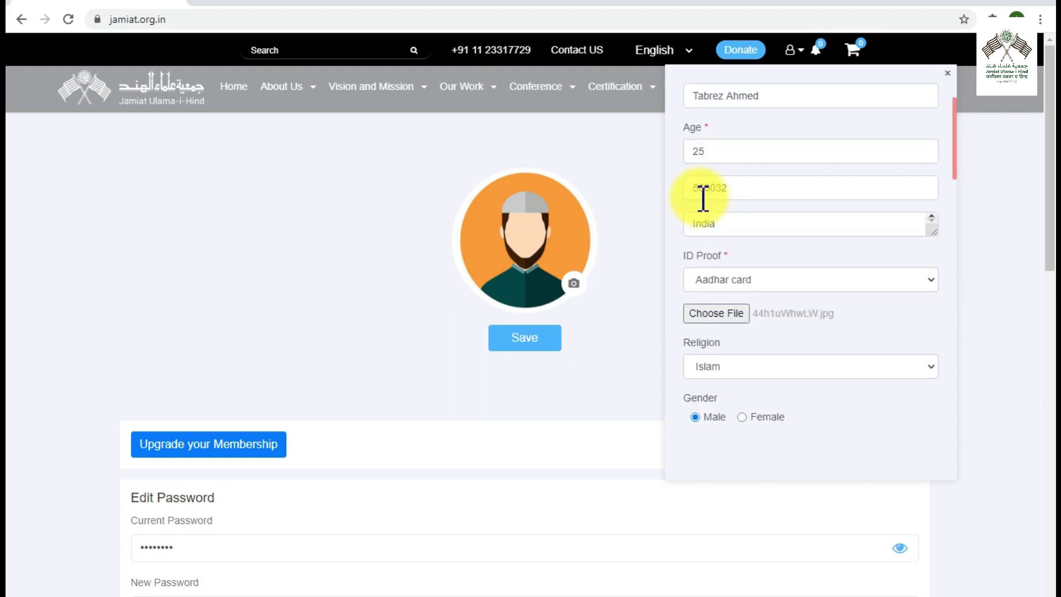
pyautogui.scroll(3, 703, 199)
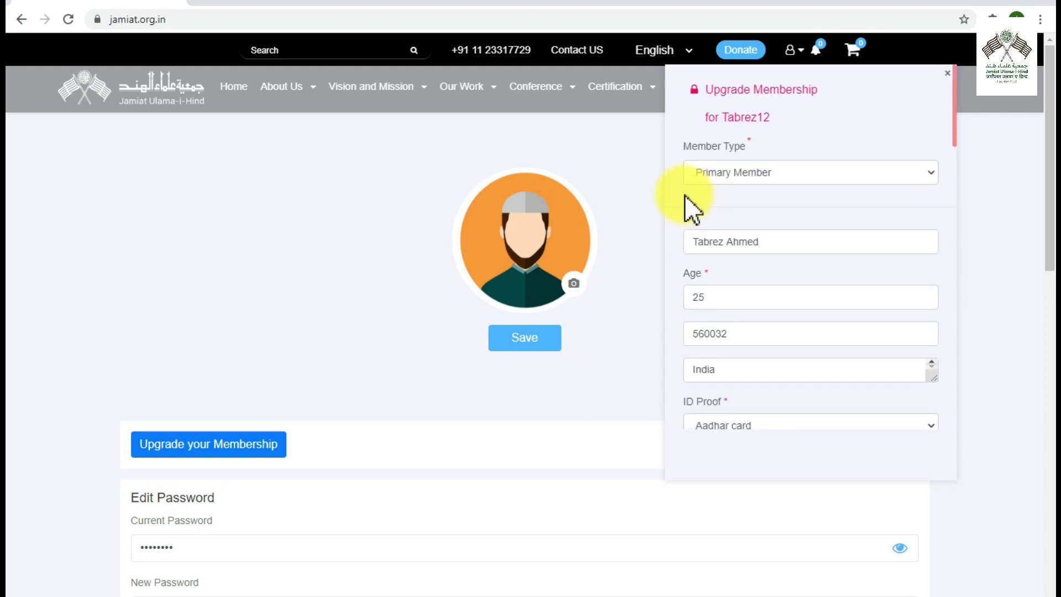
pyautogui.scroll(-5, 687, 228)
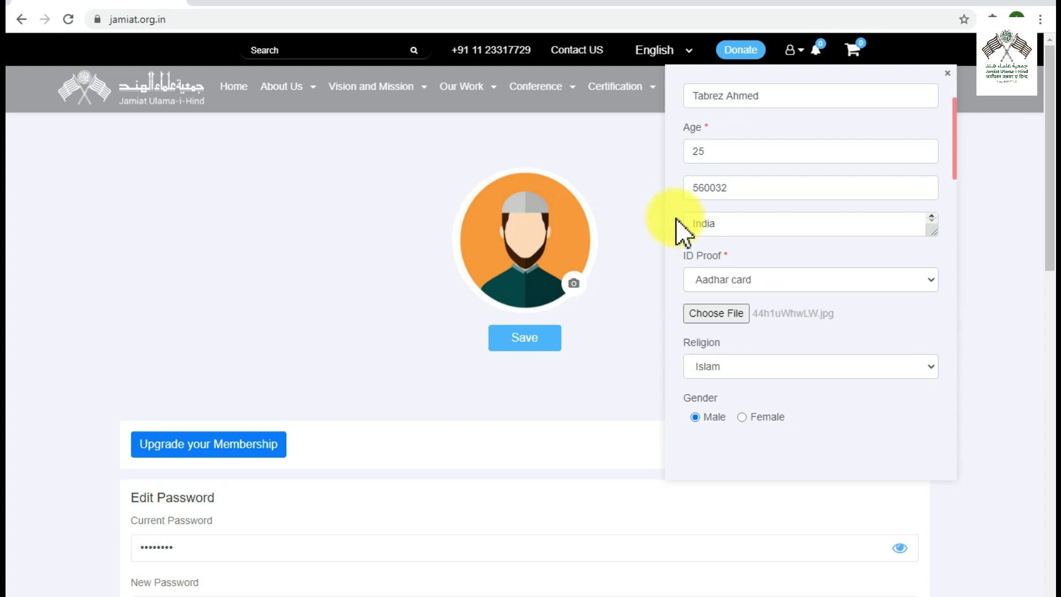
pyautogui.scroll(-5, 681, 230)
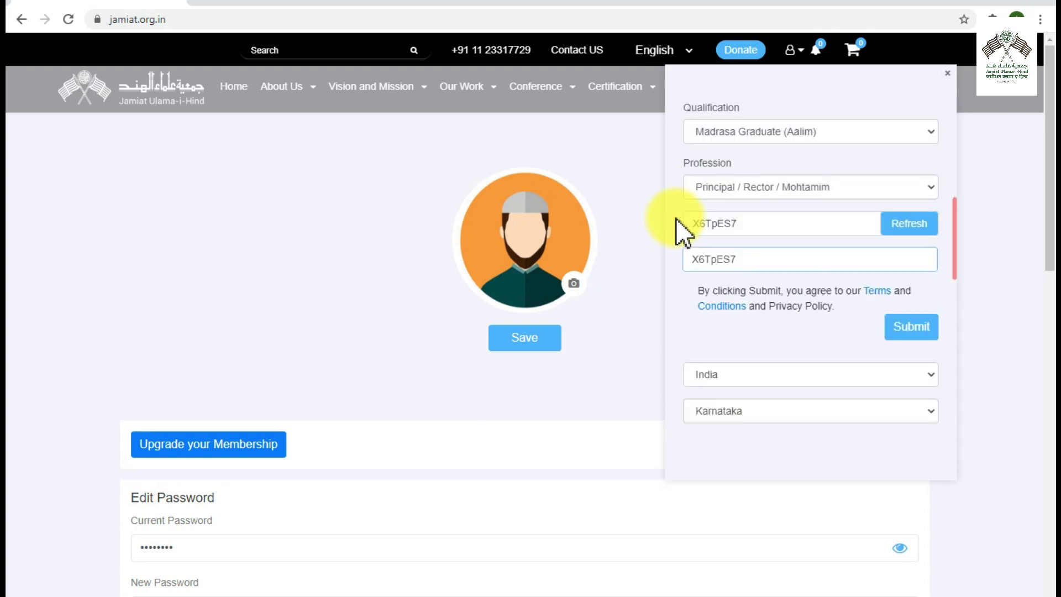
pyautogui.click(917, 328)
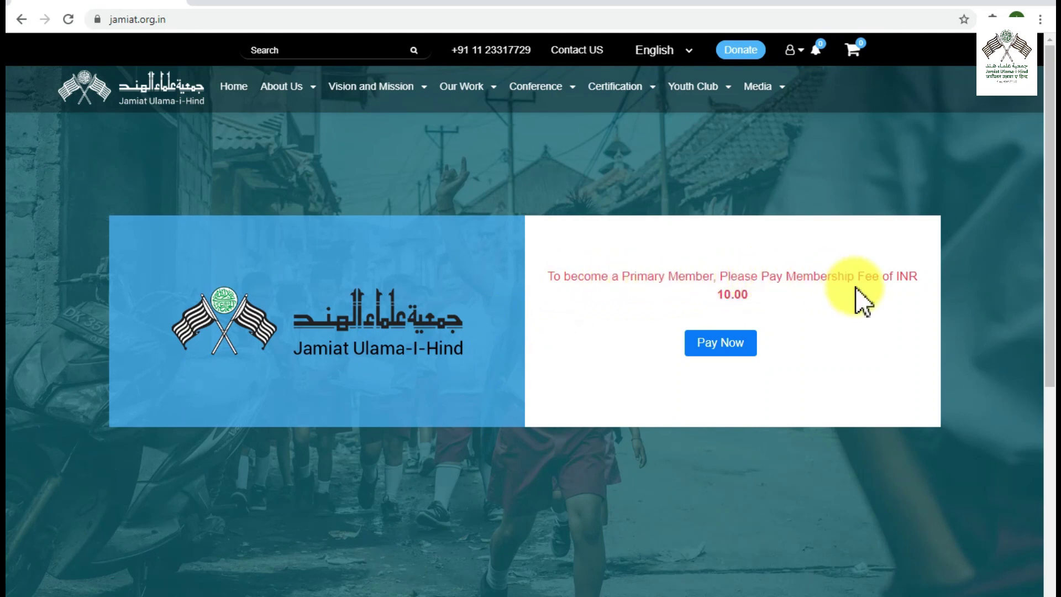
# Proceed to pay the Primary Member fee and go through the Debit Cards, Net Banking and UPI payment methods
pyautogui.click(723, 354)
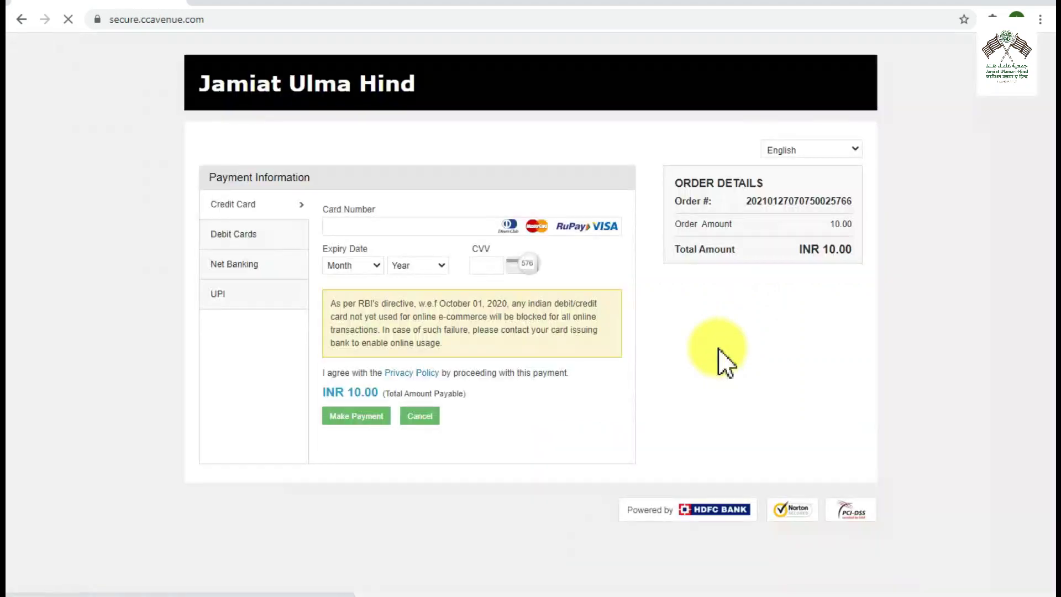
pyautogui.click(274, 235)
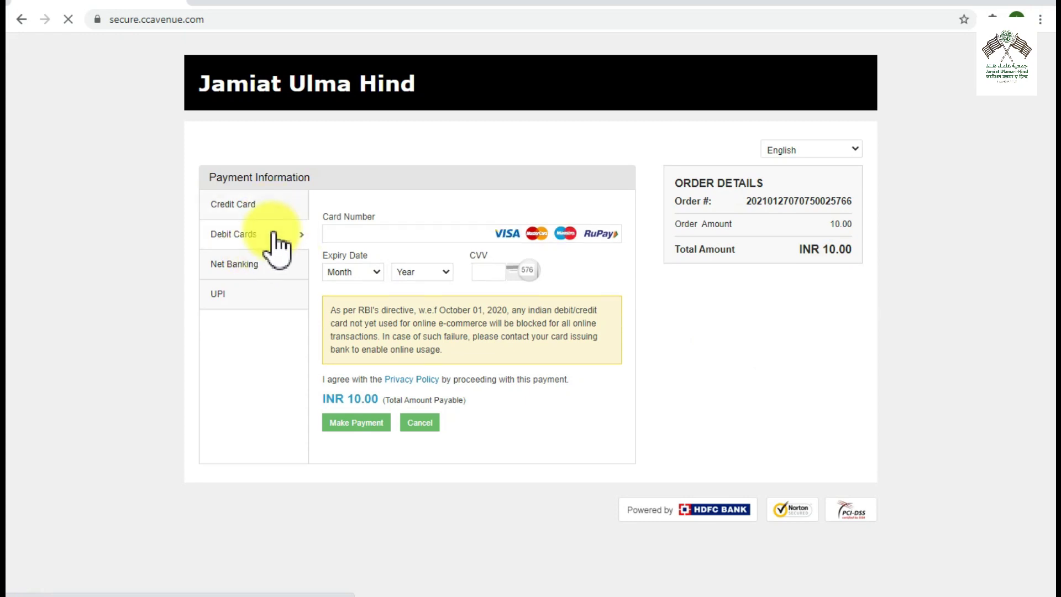
pyautogui.click(280, 270)
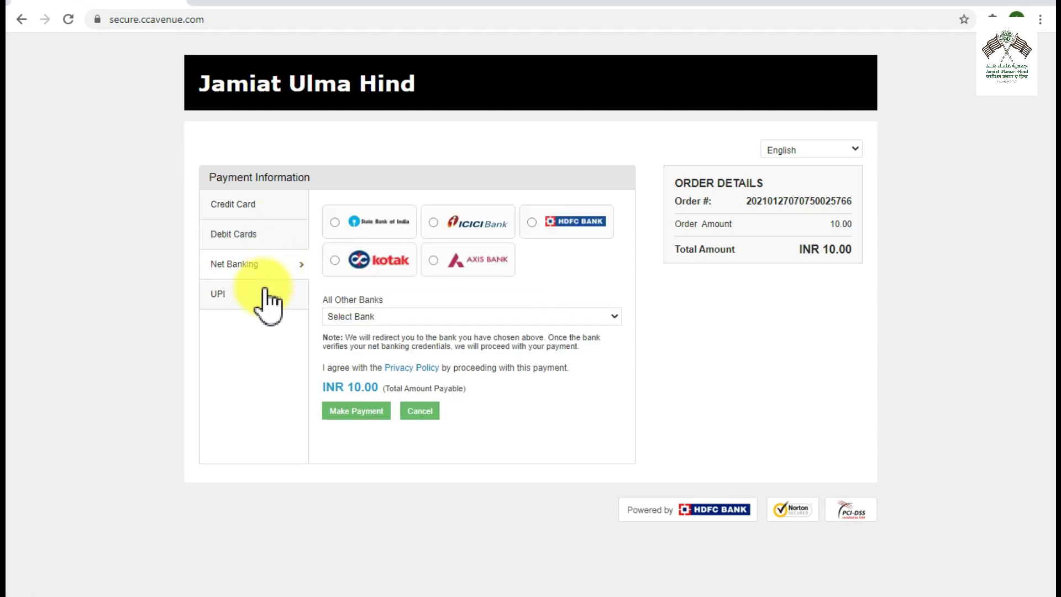
pyautogui.click(264, 292)
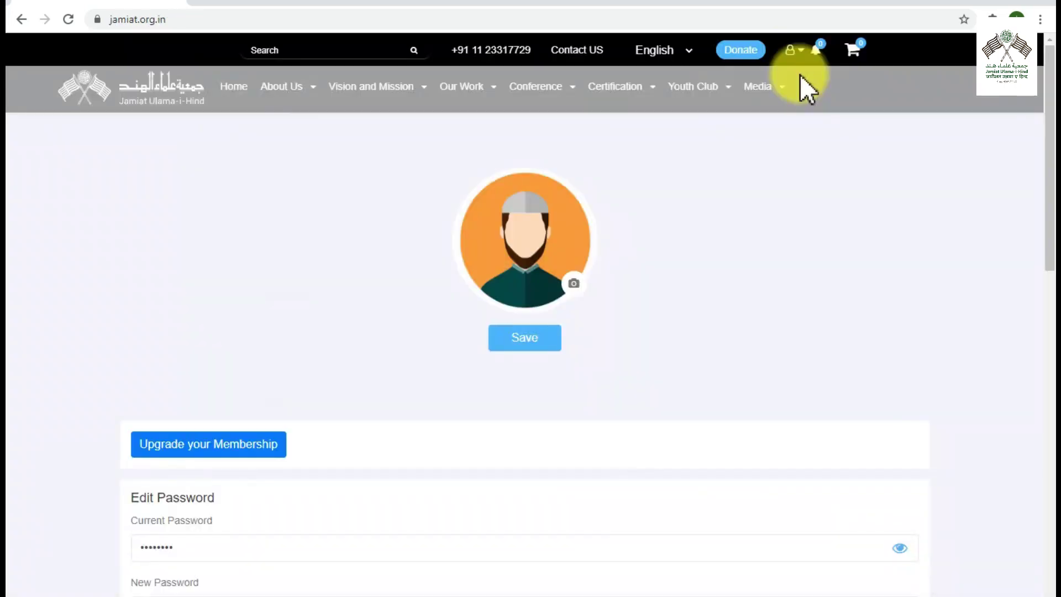
# Check the membership type and approval status in the account details
pyautogui.moveTo(800, 75)
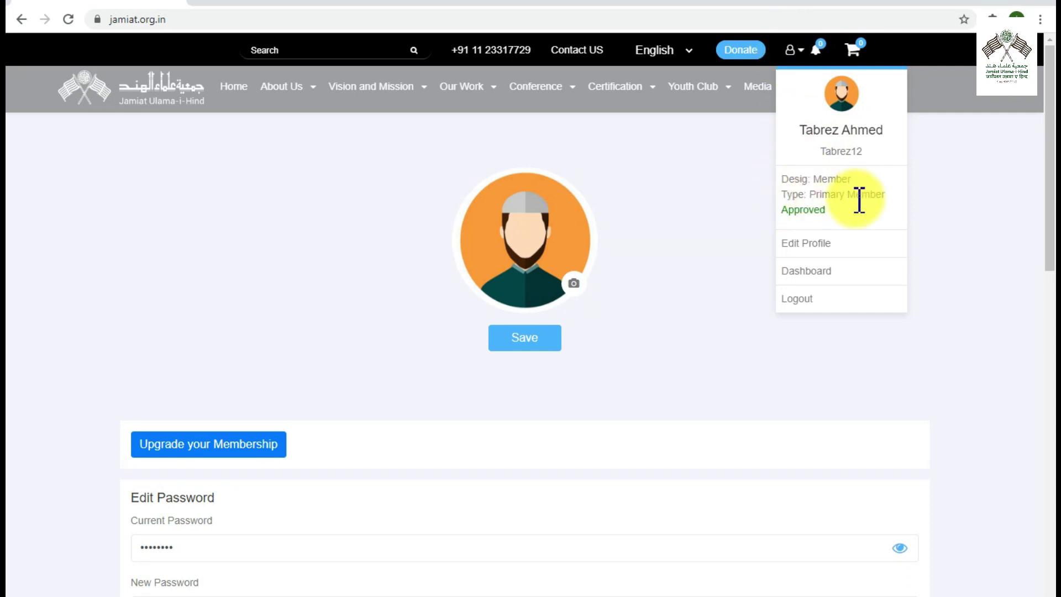
pyautogui.moveTo(863, 196); pyautogui.dragTo(887, 199)
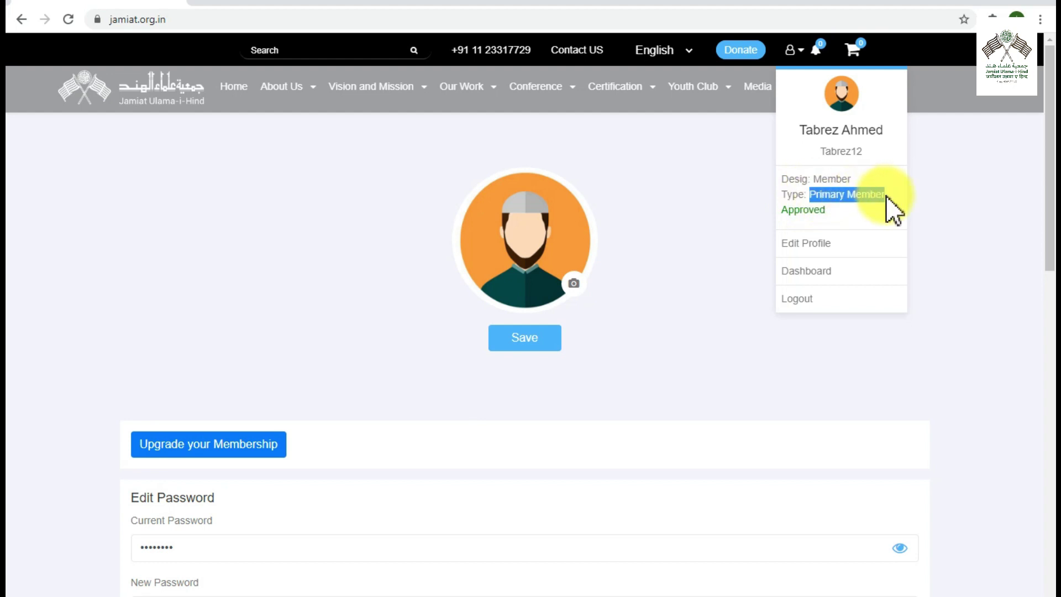
pyautogui.click(783, 213)
pyautogui.moveTo(784, 216); pyautogui.dragTo(834, 224)
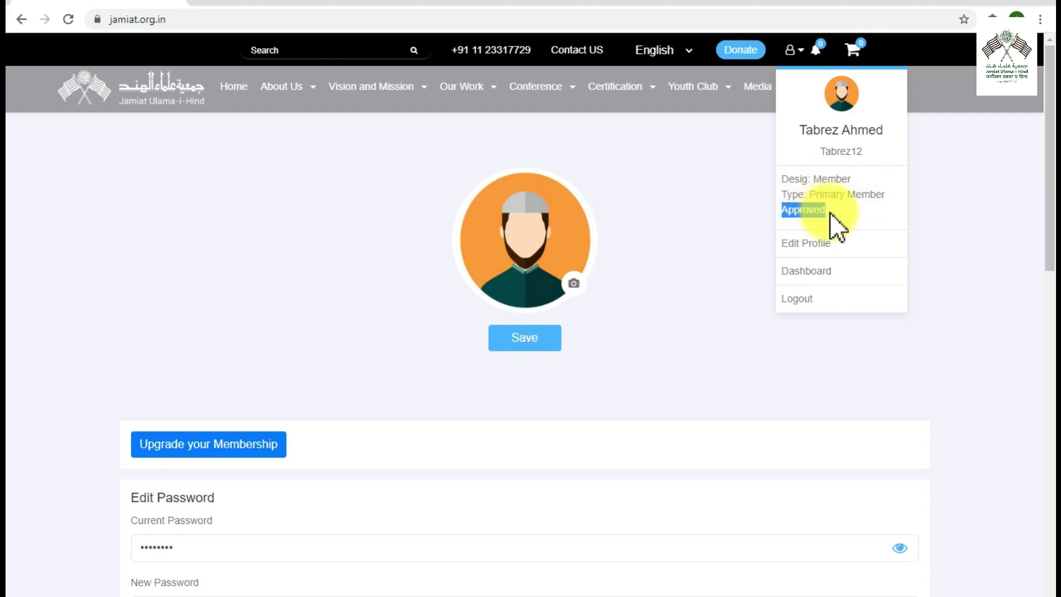
pyautogui.click(686, 311)
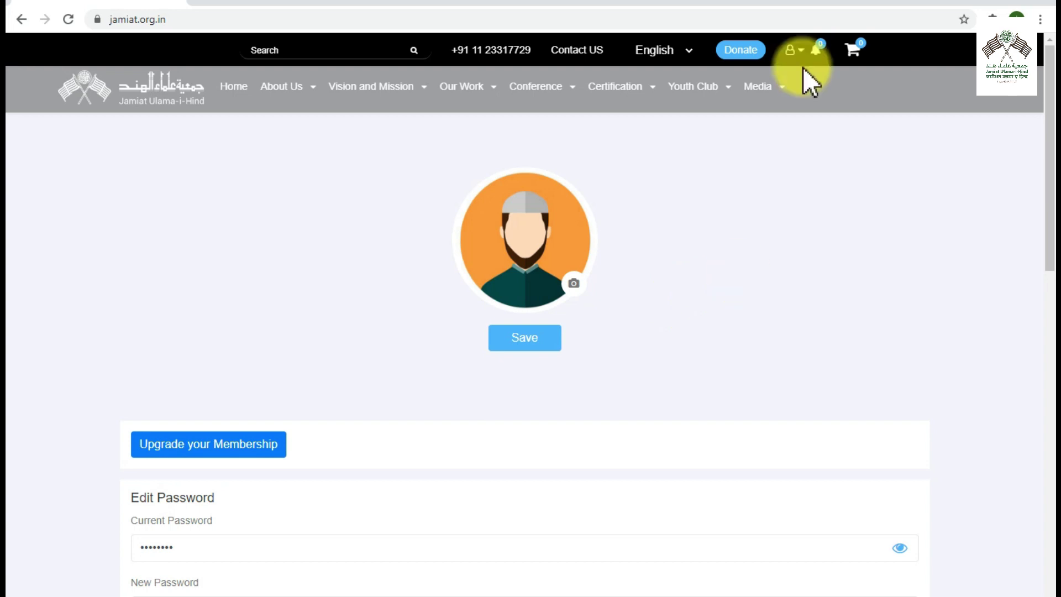
# Open the account's dashboard and copy the referral URL from the Referral Program section
pyautogui.click(798, 49)
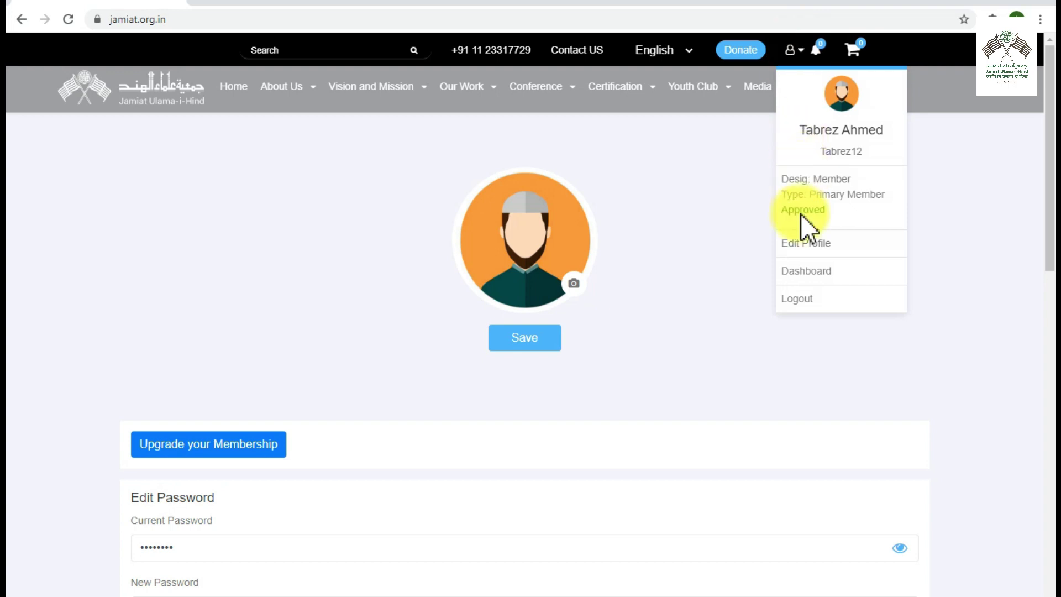
pyautogui.click(808, 274)
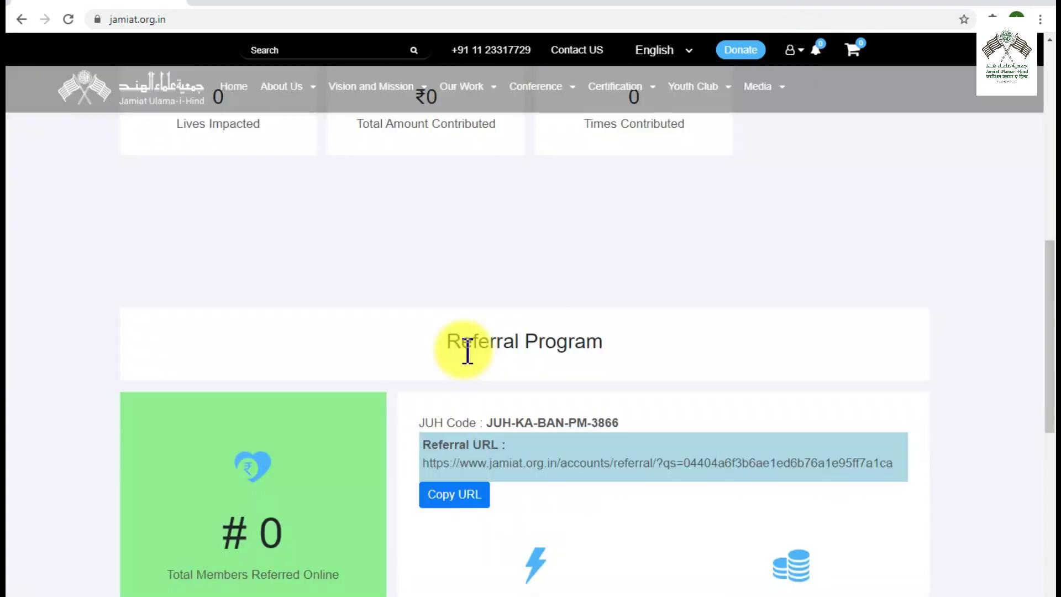
pyautogui.scroll(-2, 468, 352)
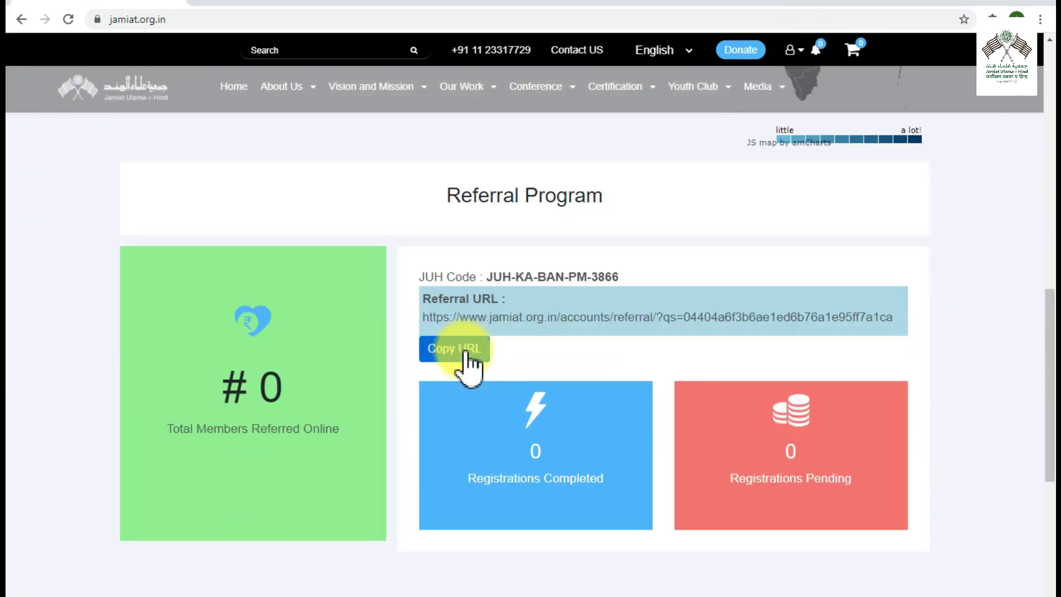
pyautogui.click(468, 356)
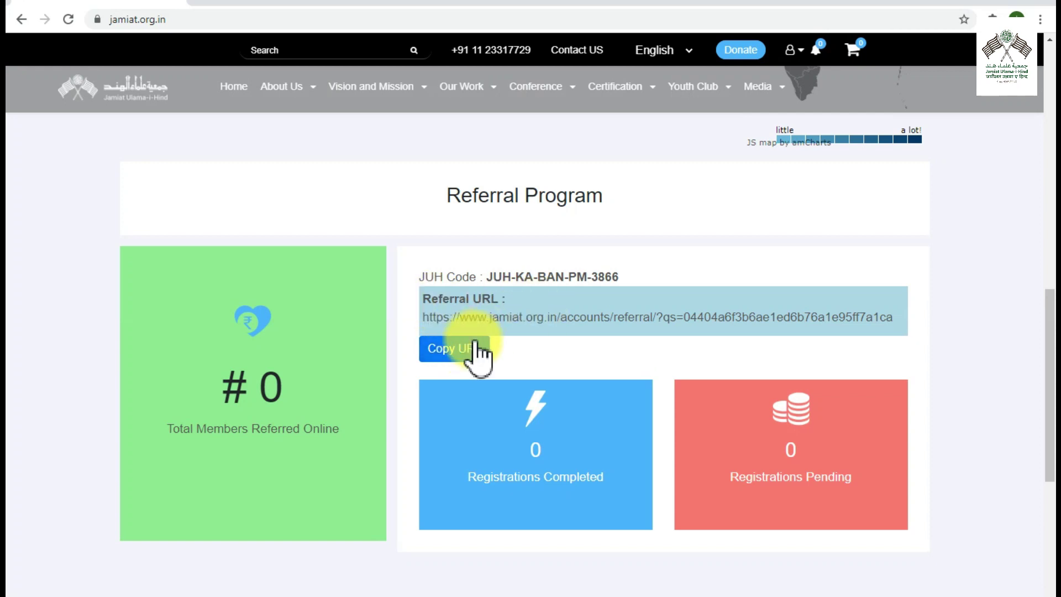
pyautogui.click(454, 354)
pyautogui.click(497, 301)
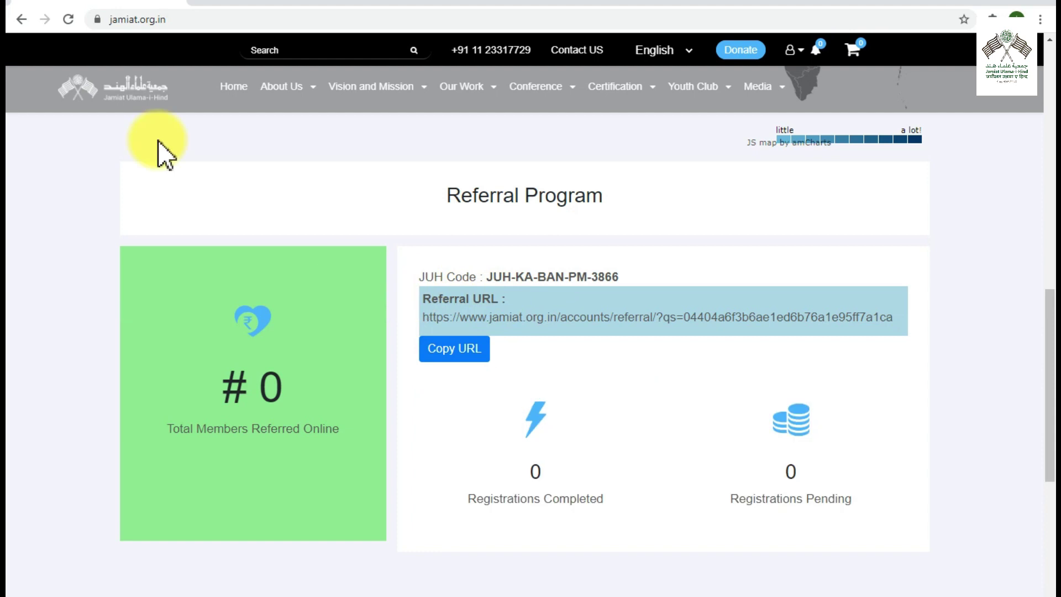
pyautogui.click(299, 535)
pyautogui.click(196, 14)
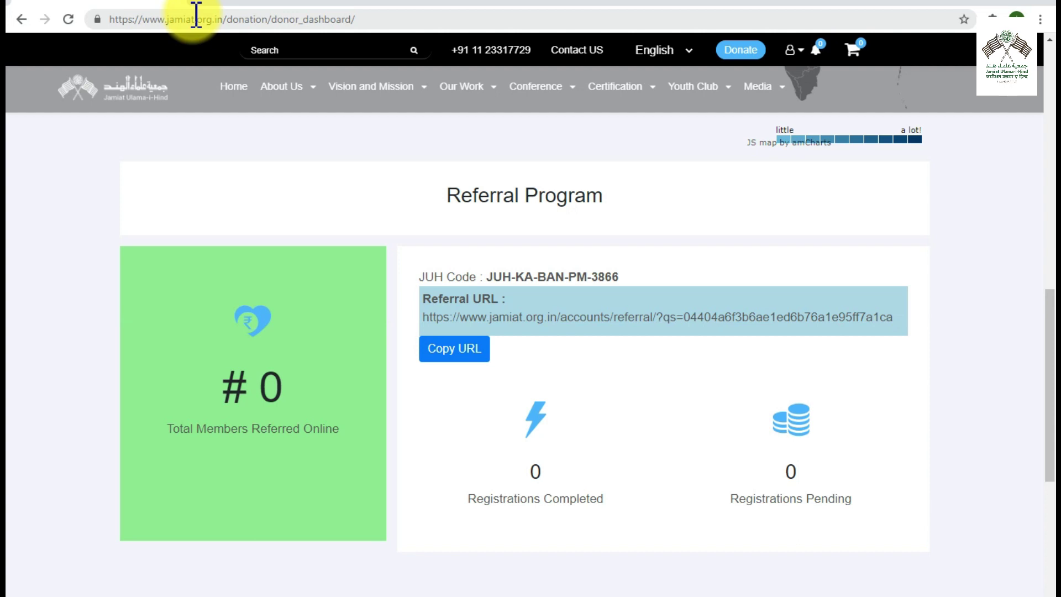
pyautogui.moveTo(281, 87)
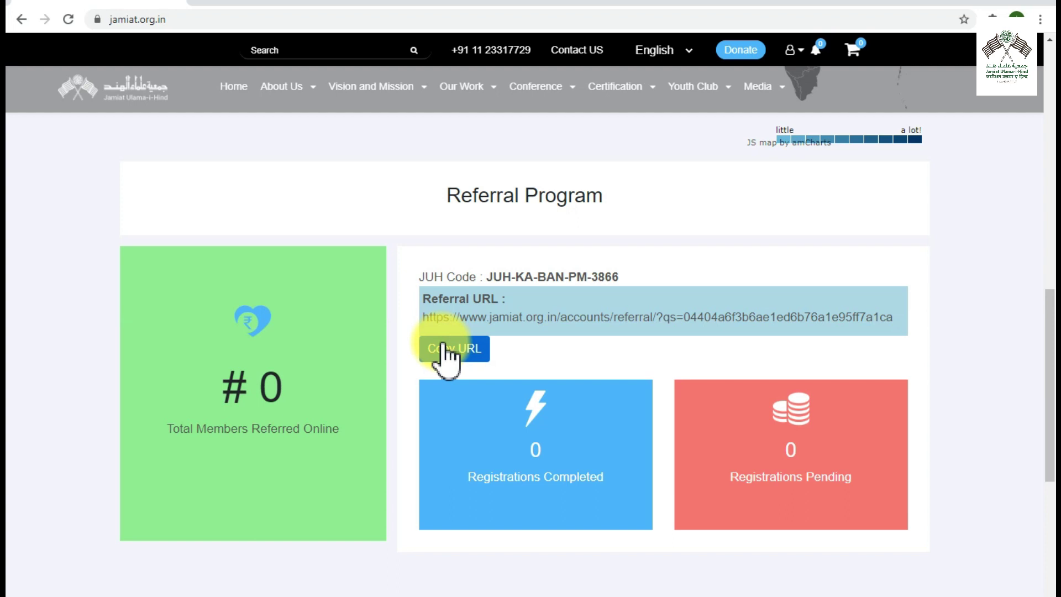
pyautogui.click(509, 453)
# Open the membership upgrade form from the profile page and choose Active Member as the member type
pyautogui.click(792, 50)
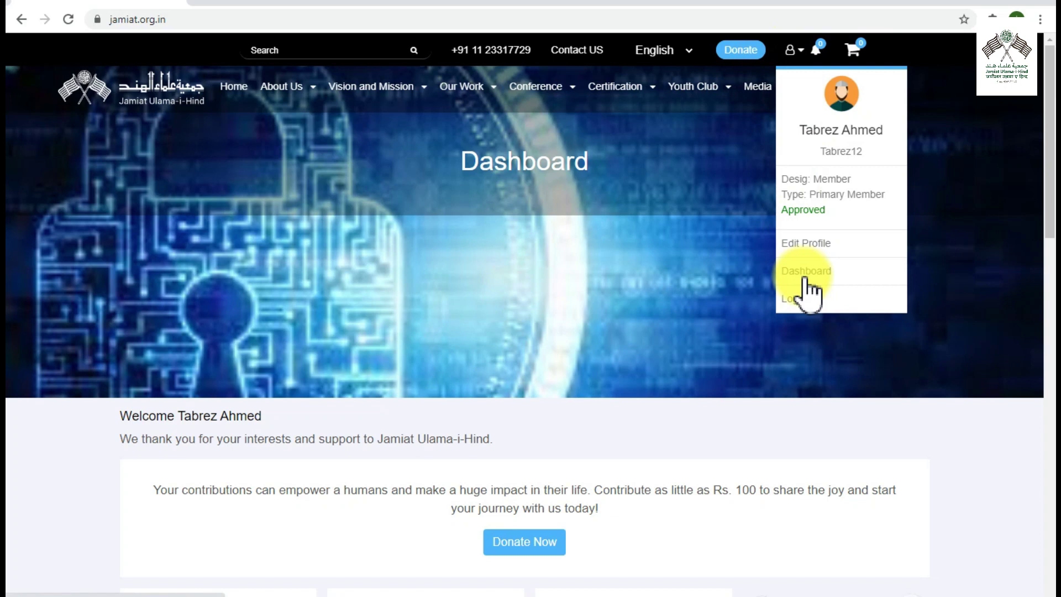
pyautogui.click(814, 275)
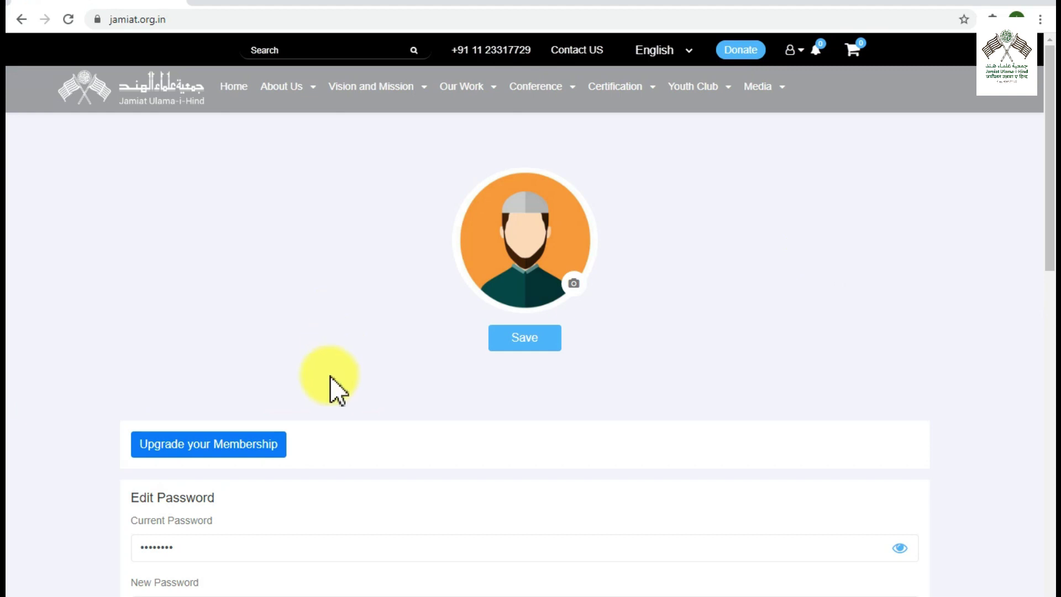
pyautogui.click(436, 373)
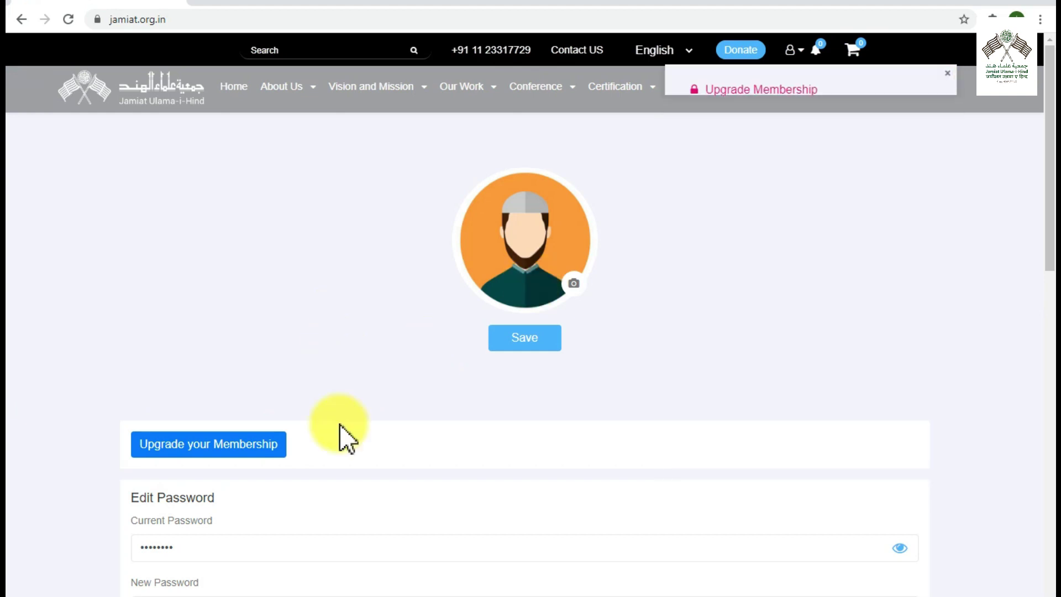
pyautogui.click(232, 446)
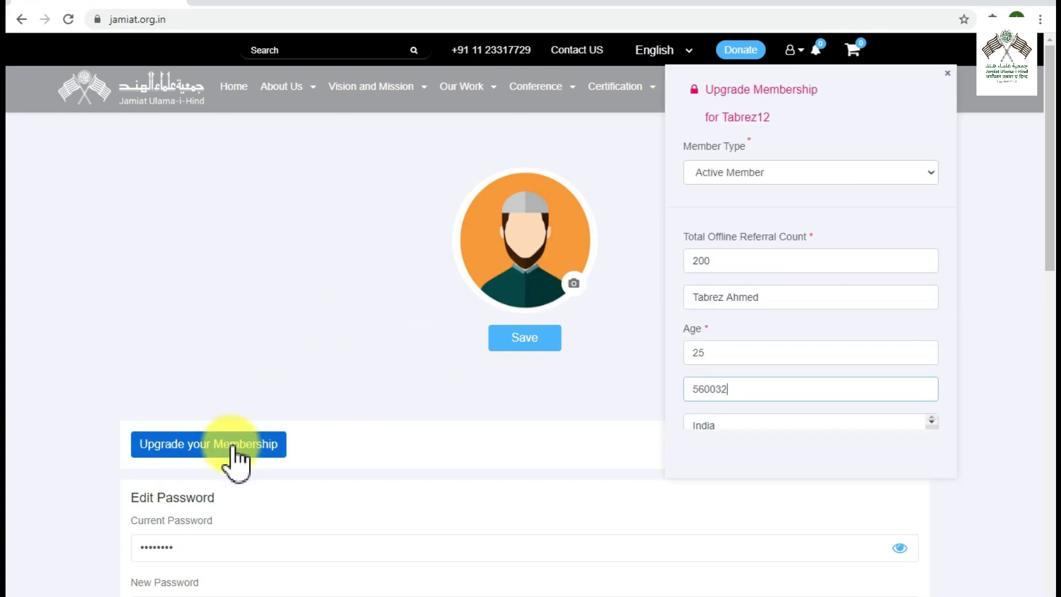
# Try 100 as the Total Offline Referral Count of the Active Member upgrade form, then set it to 200
pyautogui.click(737, 257)
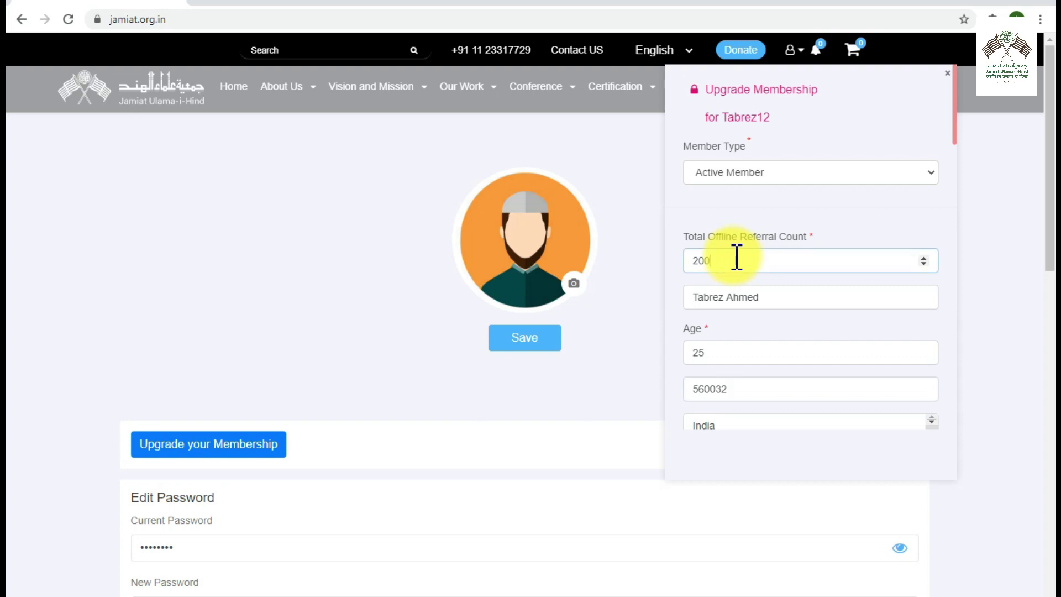
pyautogui.press('BackSpace')
pyautogui.press('BackSpace')
pyautogui.press('BackSpace')
pyautogui.write('100')
pyautogui.press('BackSpace')
pyautogui.press('BackSpace')
pyautogui.press('BackSpace')
pyautogui.write('200')
# Open the dashboard and examine the Referral Program section's referral URL, online referrals and registration figures
pyautogui.click(807, 274)
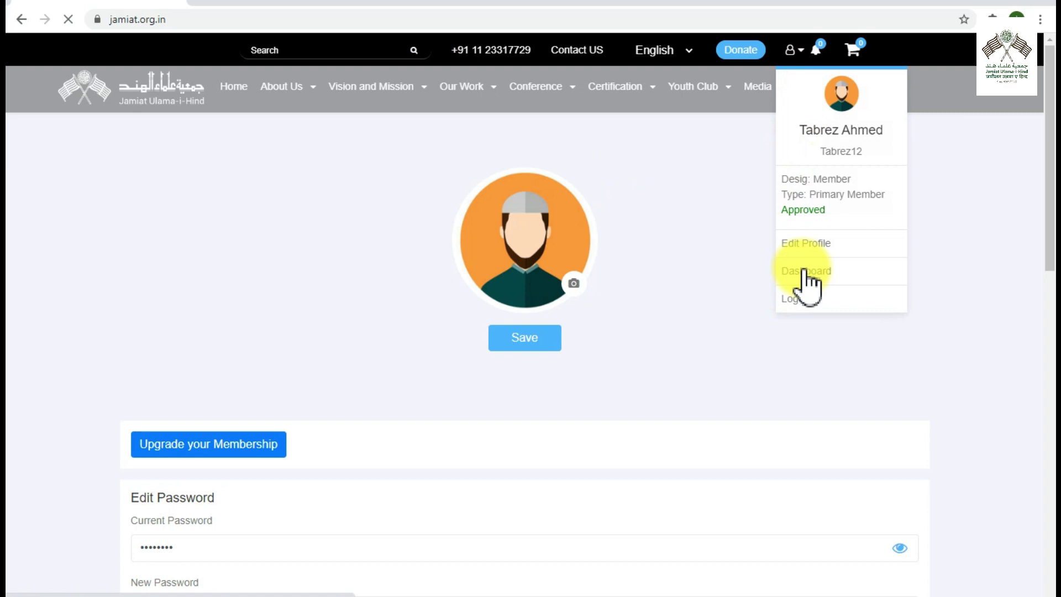
pyautogui.scroll(-7, 732, 282)
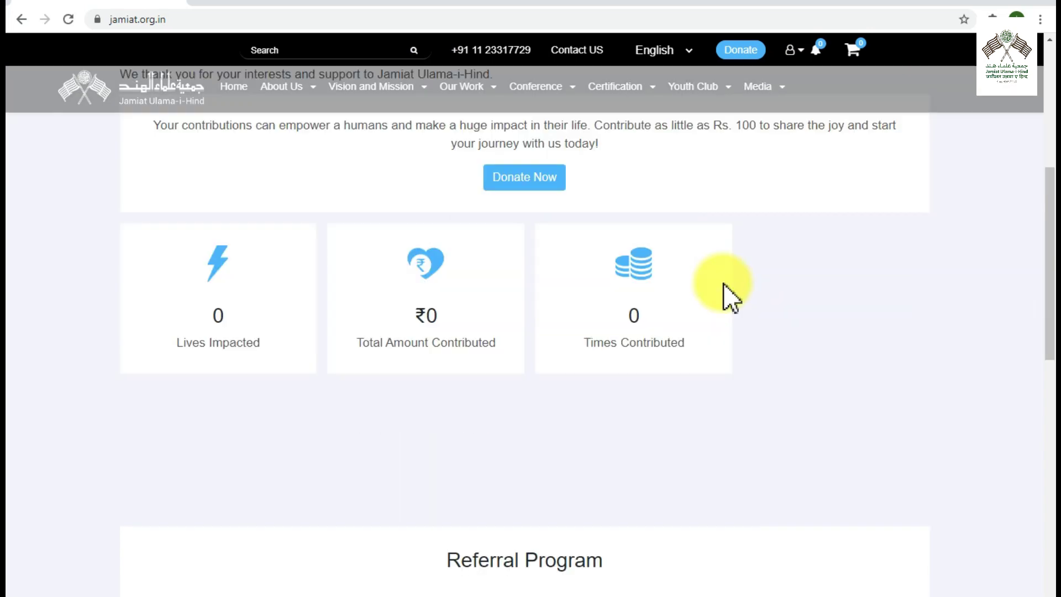
pyautogui.scroll(-8, 724, 283)
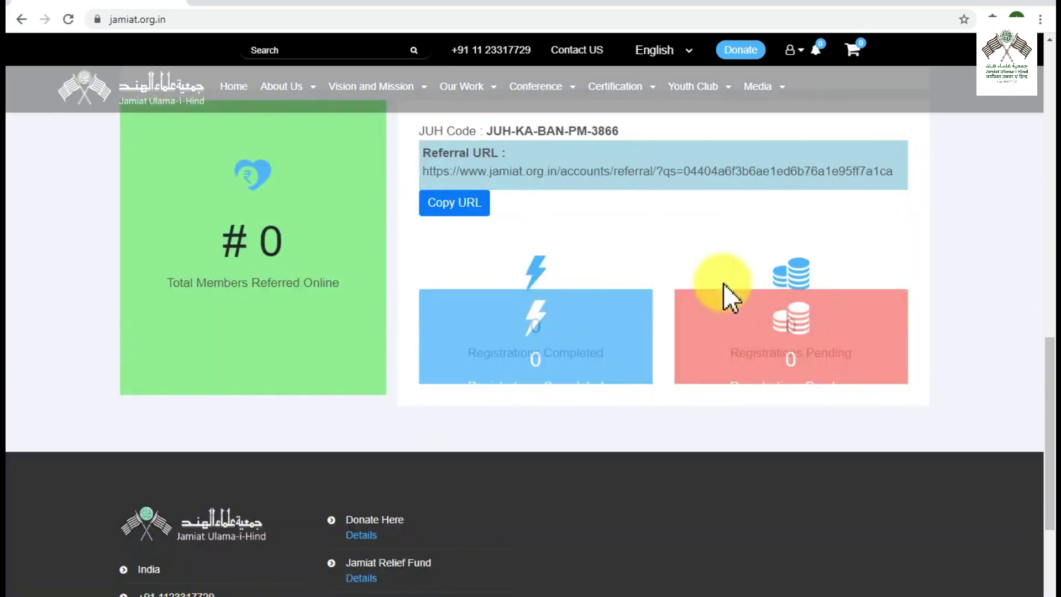
pyautogui.scroll(1, 516, 297)
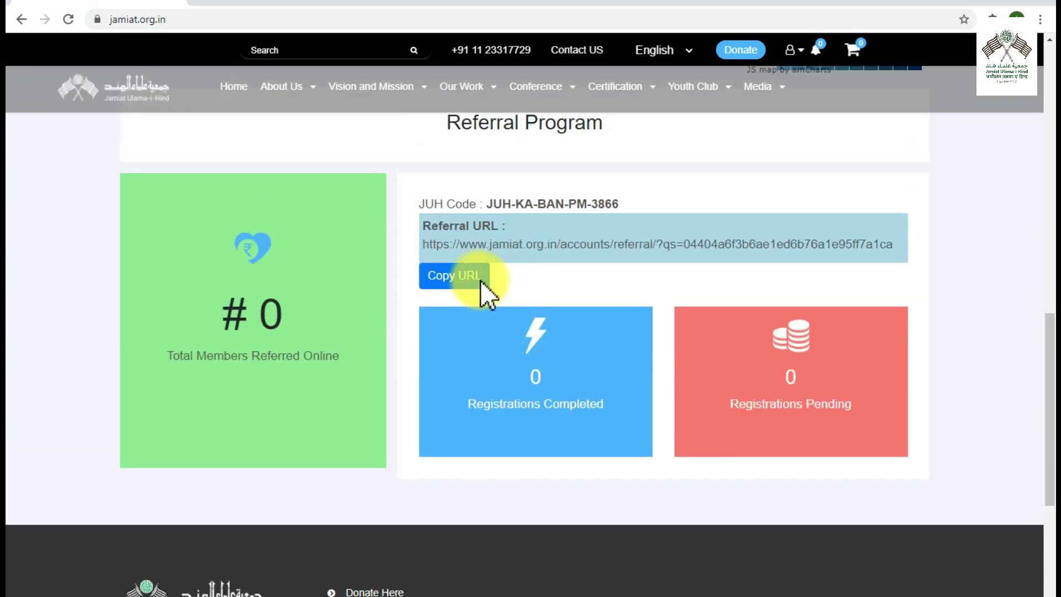
pyautogui.click(480, 279)
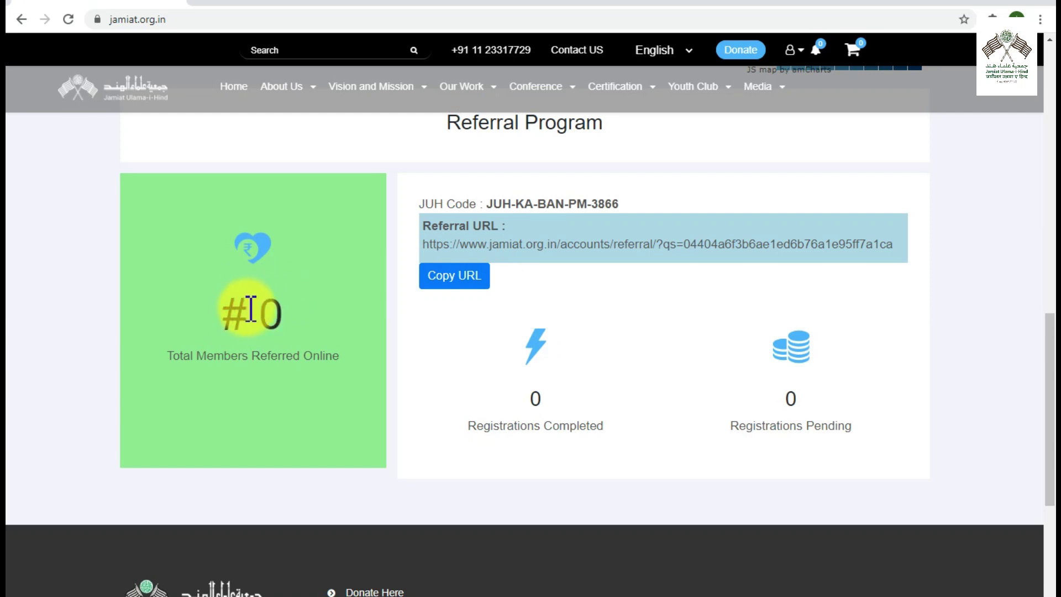
pyautogui.moveTo(261, 310); pyautogui.dragTo(283, 316)
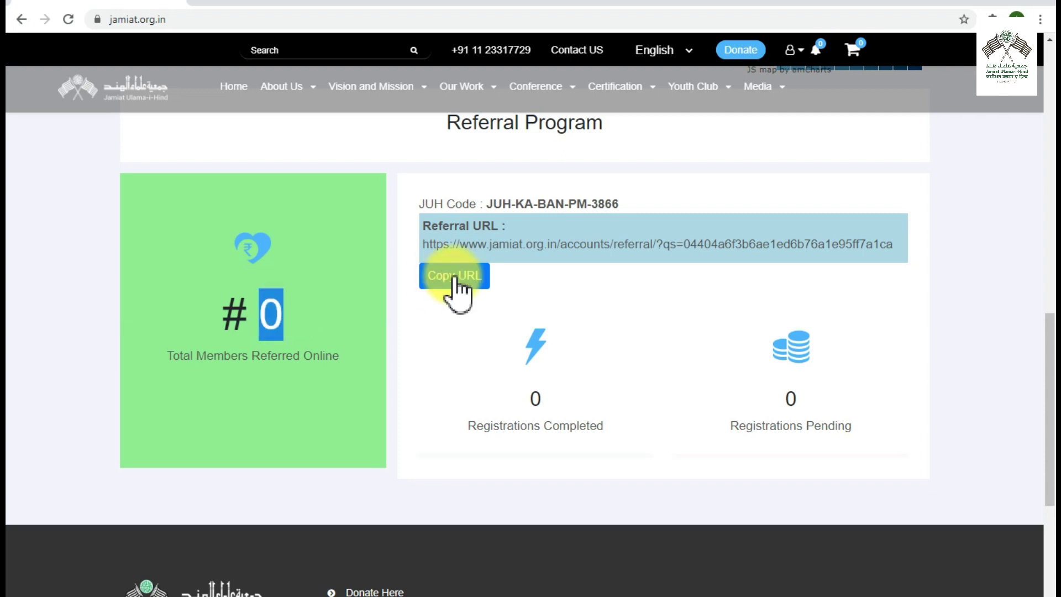
# Reopen the membership upgrade form from the profile, with Active Member as type and 100 as the Total Offline Referral Count
pyautogui.scroll(5, 608, 166)
pyautogui.click(792, 50)
pyautogui.click(798, 249)
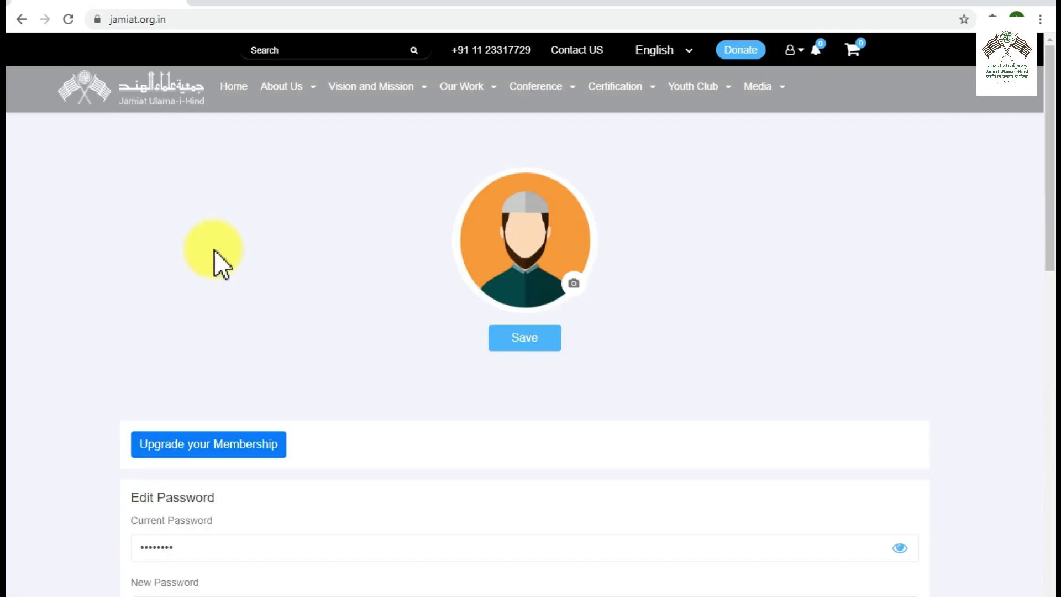
pyautogui.click(205, 448)
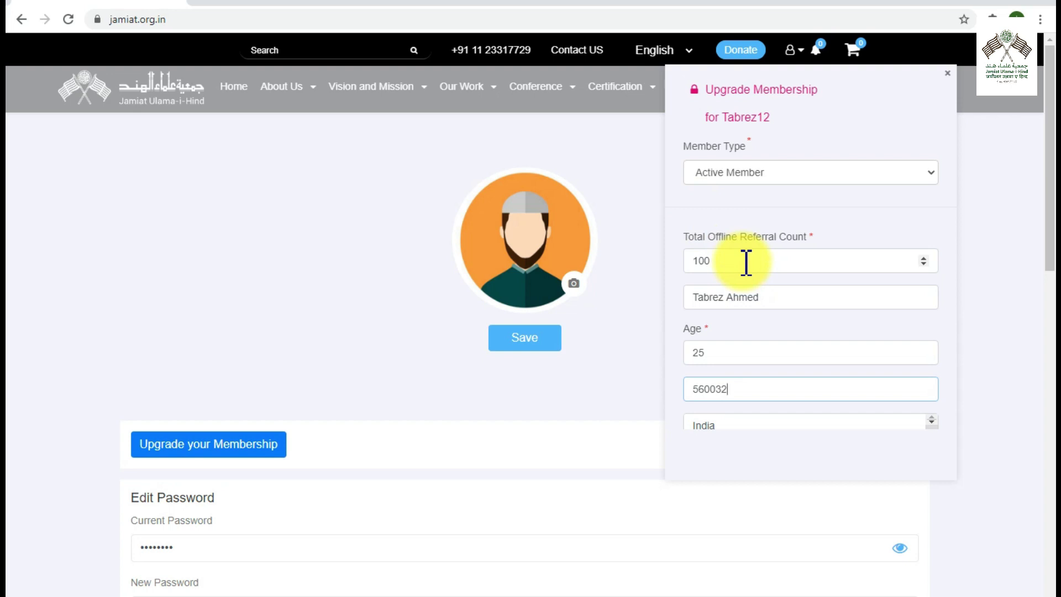
pyautogui.doubleClick(694, 261)
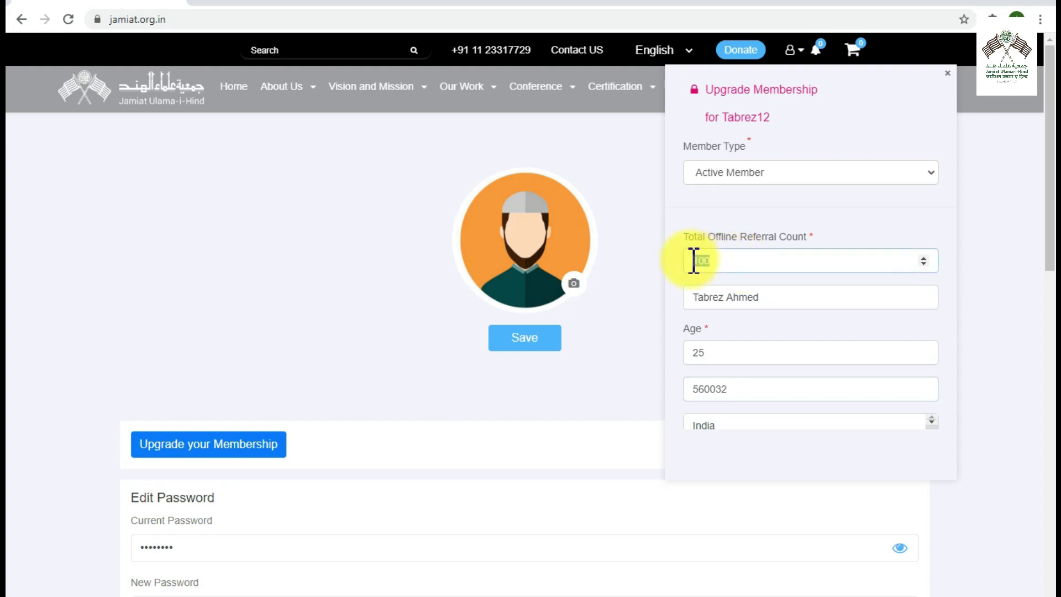
# Review the Active Member upgrade form's entries from the referral count down to qualification and profession, and submit it
pyautogui.scroll(-3, 763, 343)
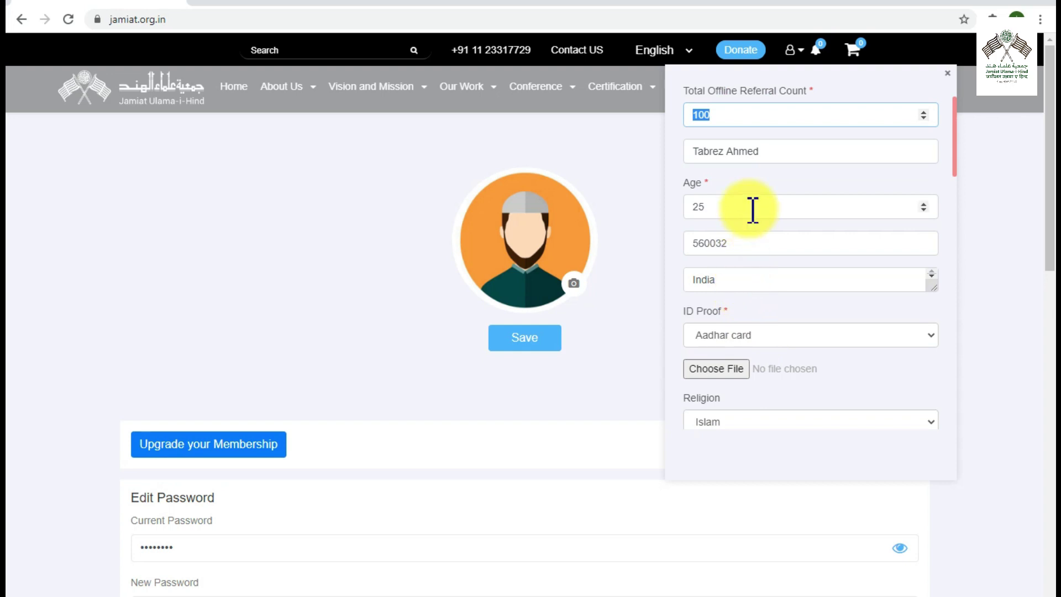
pyautogui.scroll(3, 736, 232)
pyautogui.scroll(-8, 719, 266)
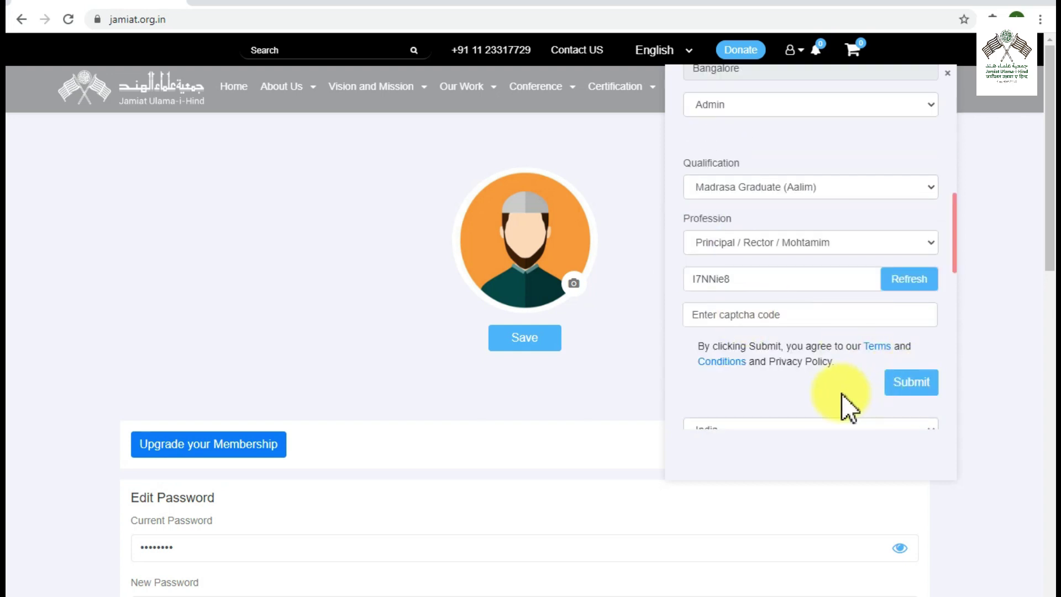
pyautogui.scroll(8, 712, 334)
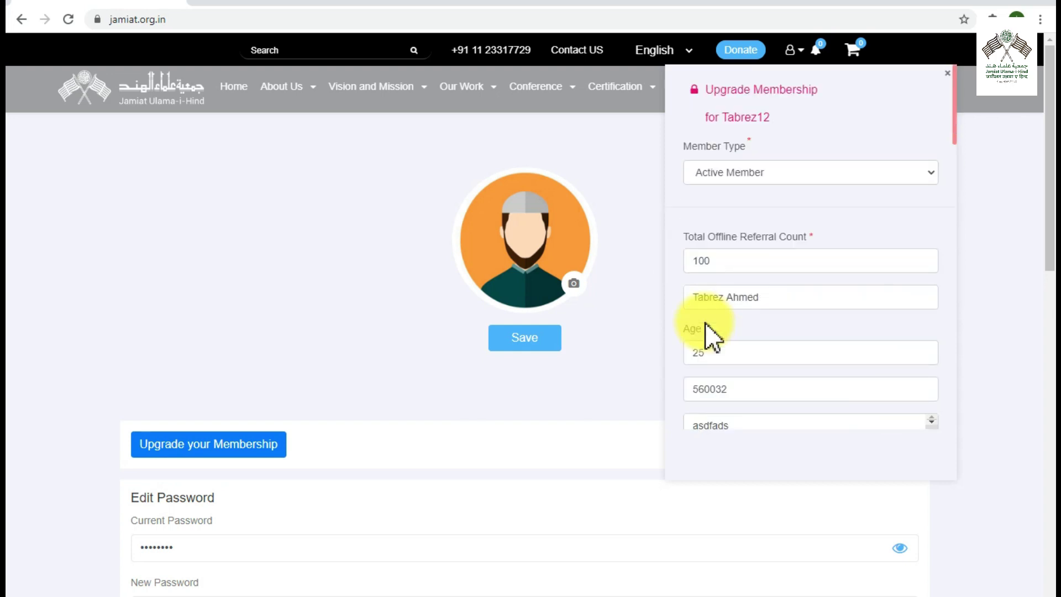
pyautogui.scroll(-3, 713, 337)
pyautogui.scroll(-5, 645, 289)
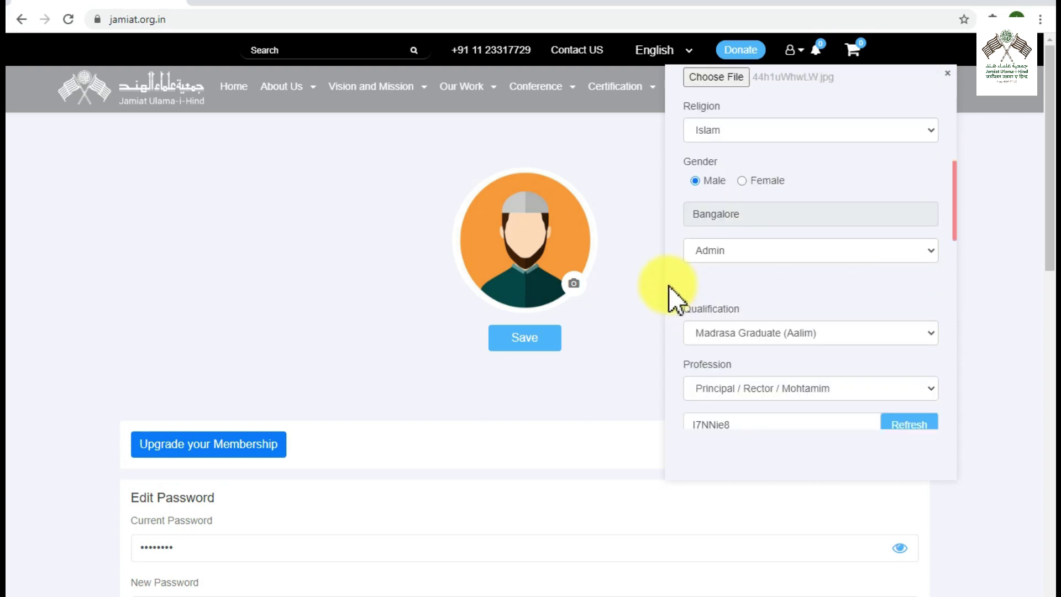
pyautogui.scroll(-3, 675, 298)
pyautogui.click(911, 382)
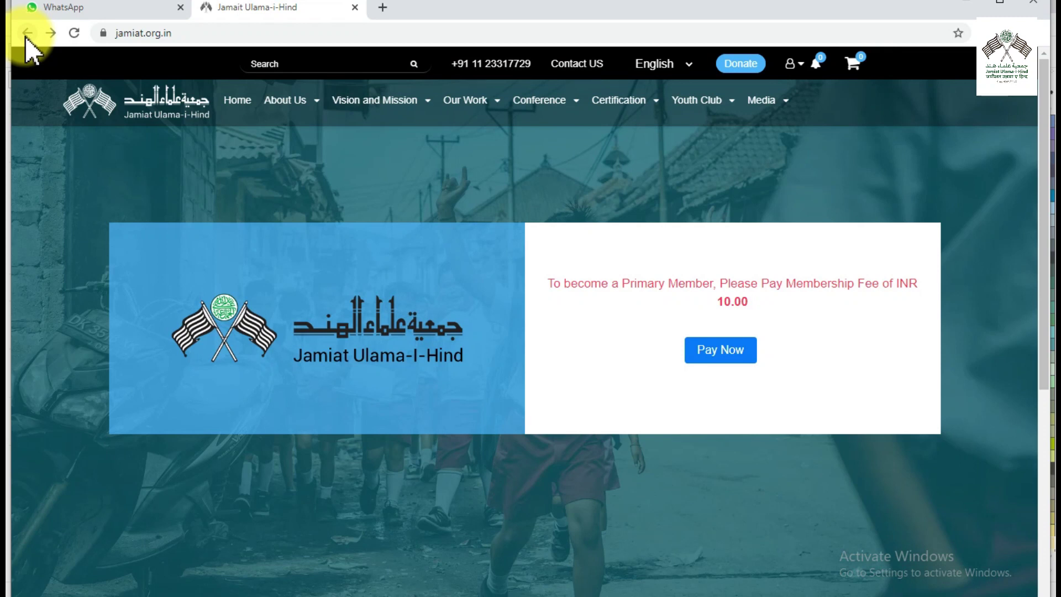
# Proceed to pay the Primary Member fee and view the Debit Cards and Net Banking payment methods
pyautogui.click(698, 359)
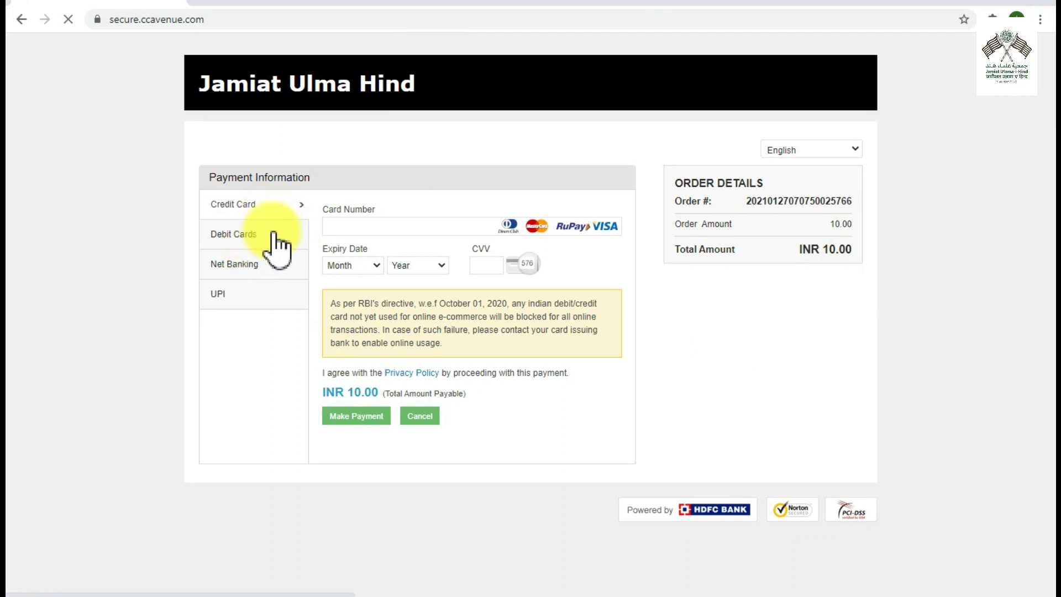
pyautogui.click(276, 239)
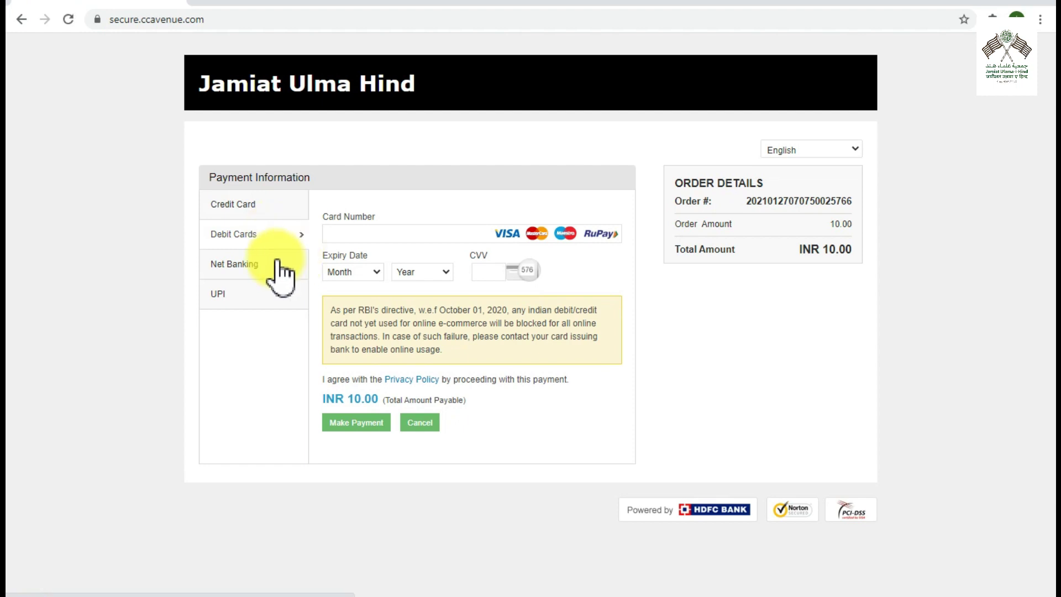
pyautogui.click(280, 271)
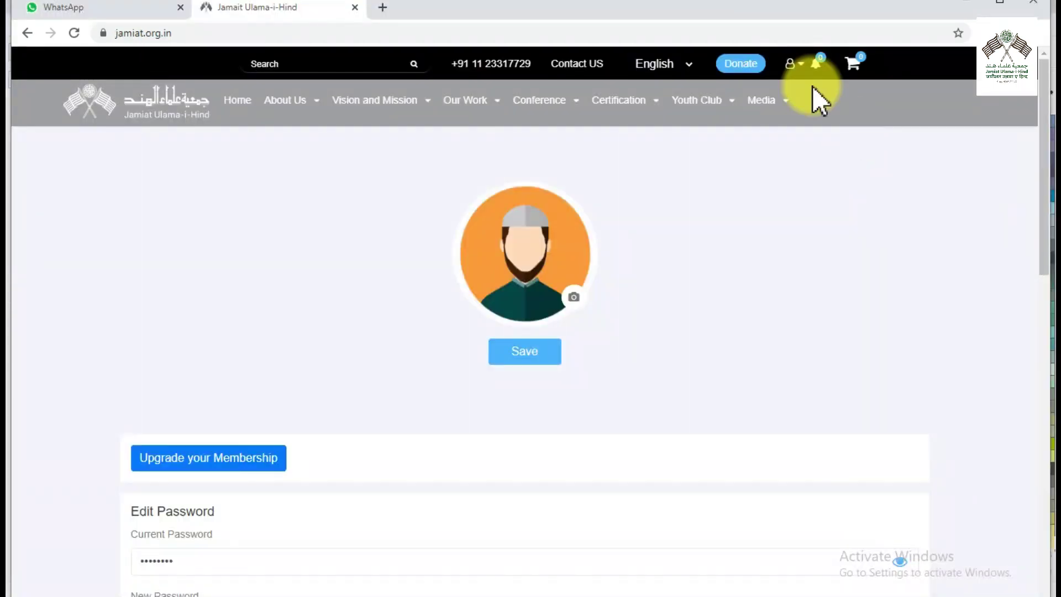
# Check the designation, membership type and approval status in the account details
pyautogui.click(792, 64)
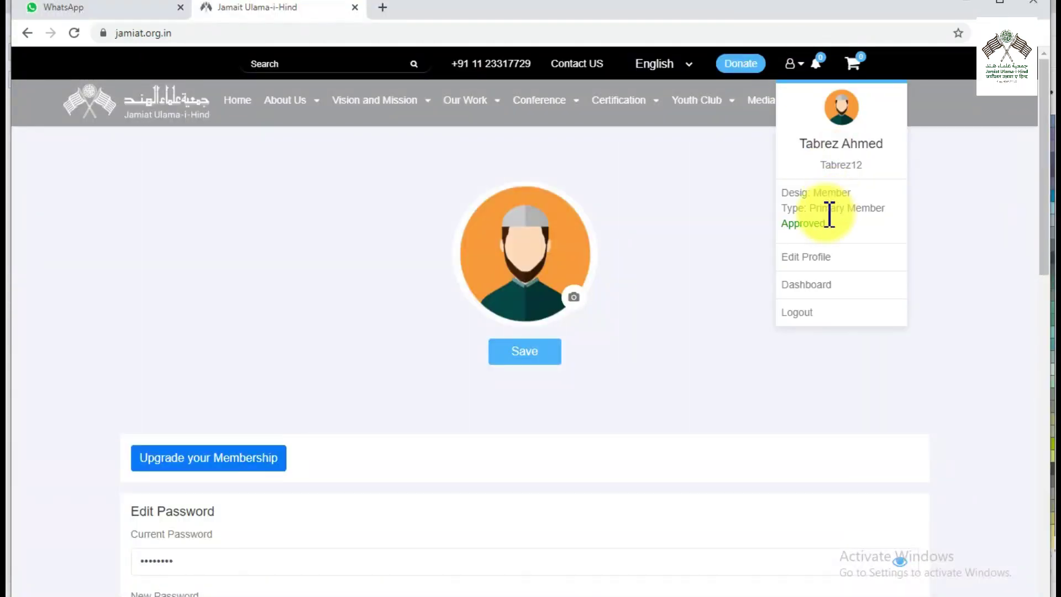